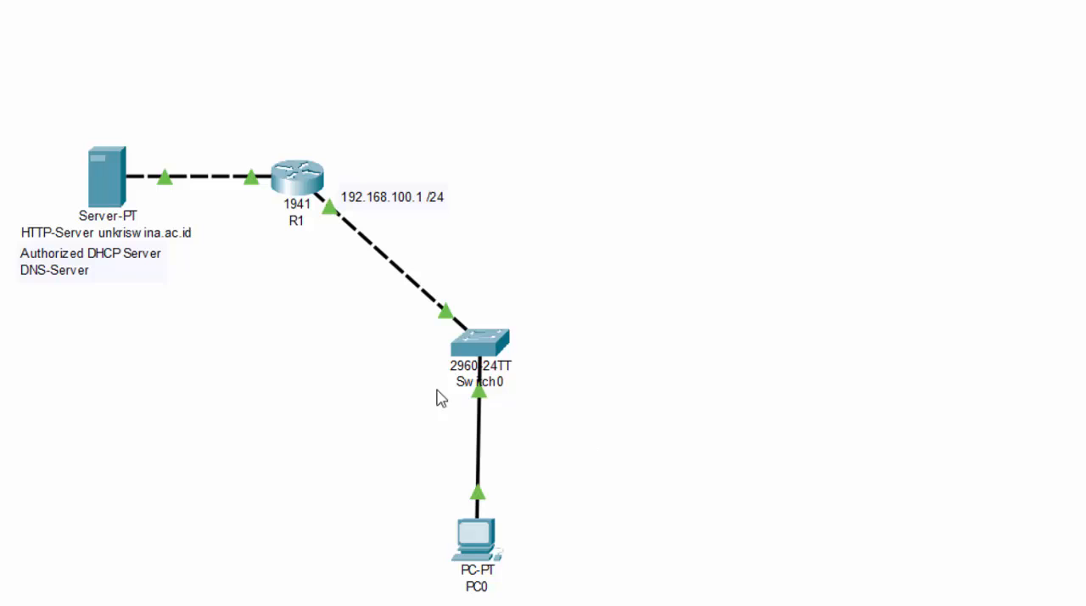
# Request PC0's IPv4 configuration again through DHCP, review the assigned addresses, and close the IP configuration.
pyautogui.click(489, 545)
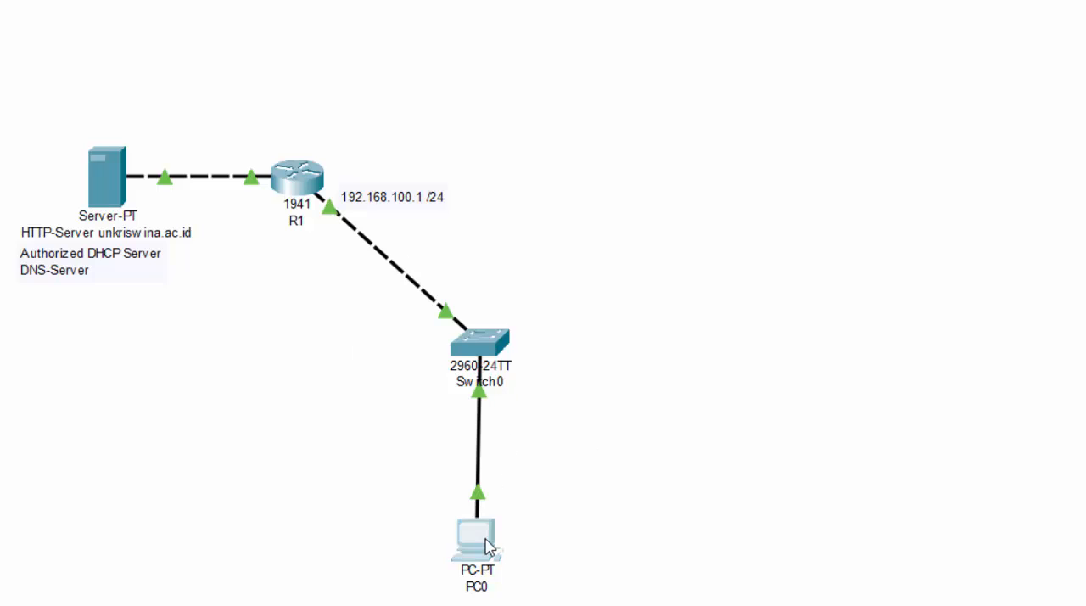
pyautogui.click(439, 154)
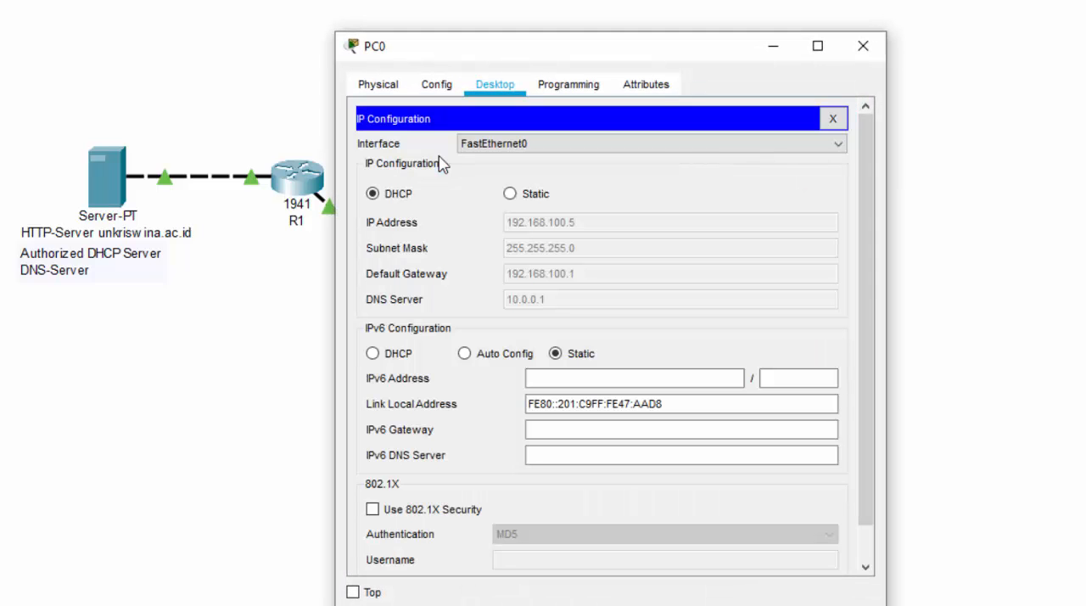
pyautogui.click(374, 195)
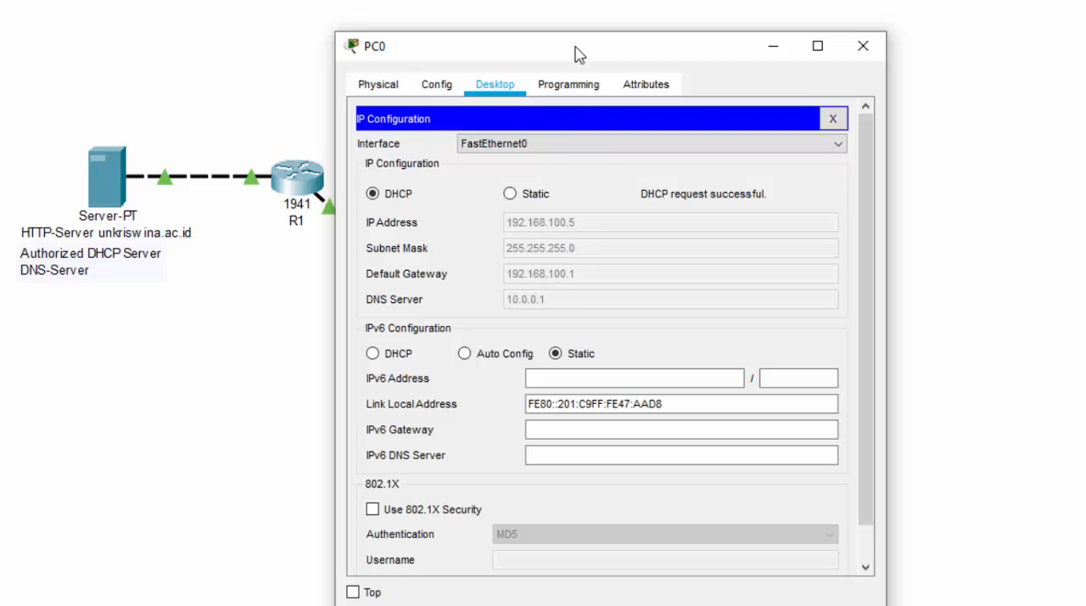
pyautogui.moveTo(577, 48); pyautogui.dragTo(751, 28)
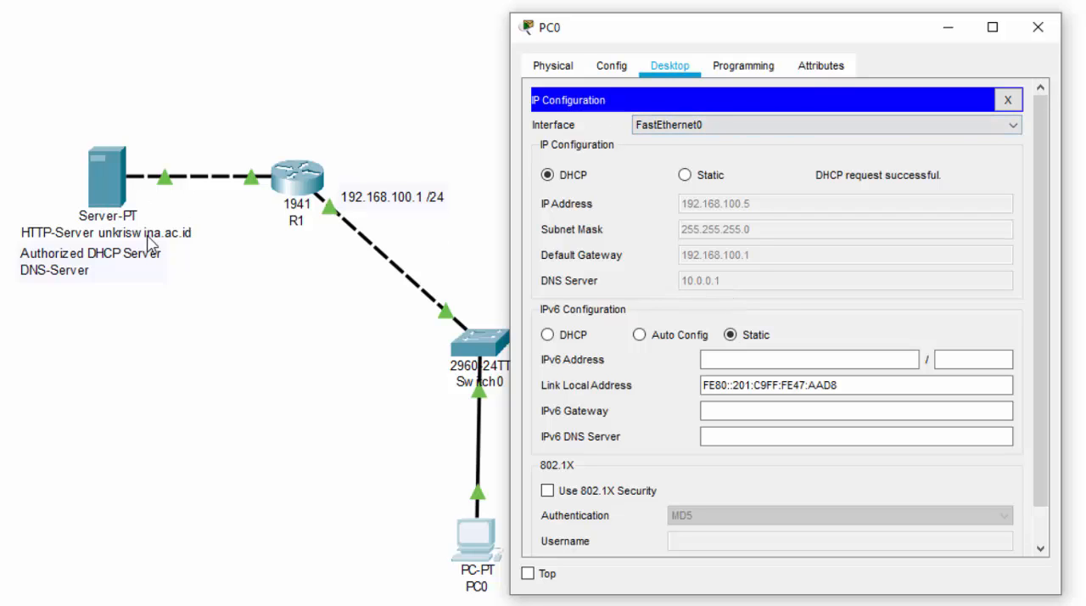
pyautogui.click(1008, 100)
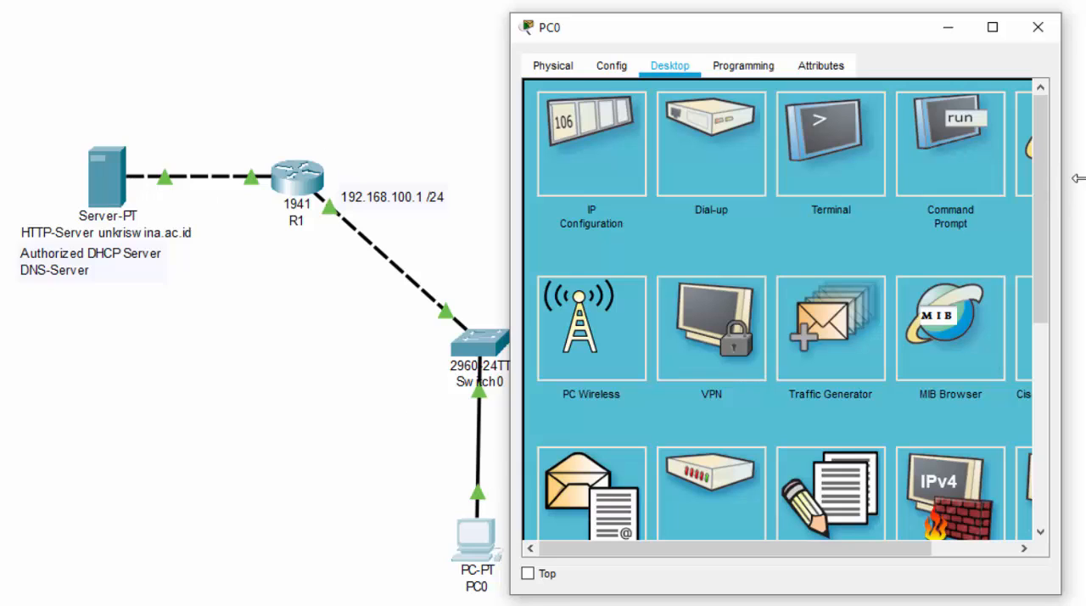
# Load unkriswina.ac.id in PC0's web browser, examine the page heading, and close PC0's window.
pyautogui.moveTo(698, 27); pyautogui.dragTo(634, 32)
pyautogui.moveTo(1005, 221); pyautogui.dragTo(1067, 216)
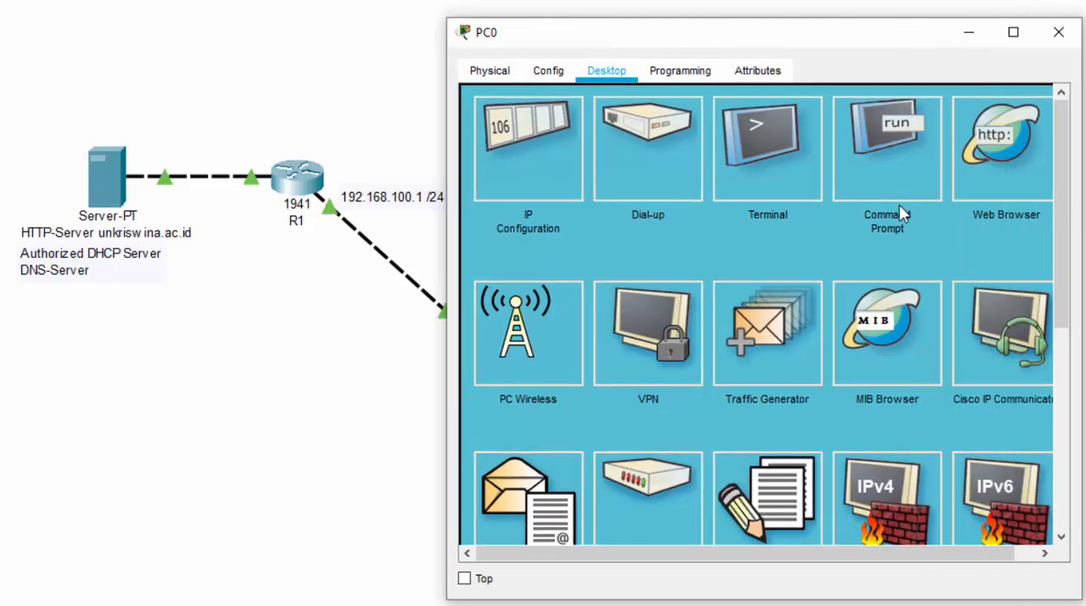
pyautogui.click(969, 175)
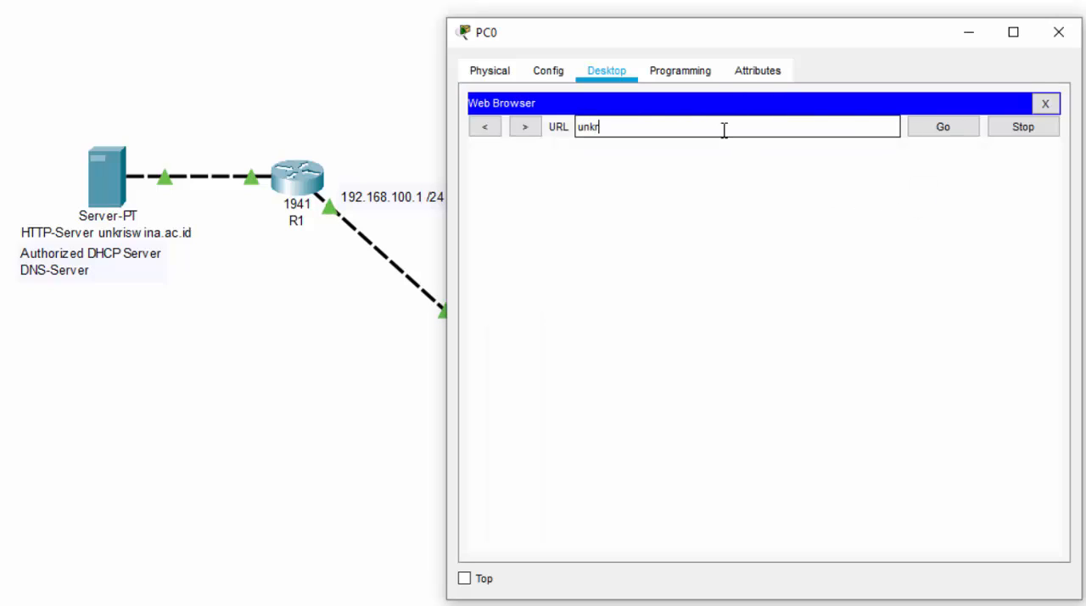
pyautogui.write('unkriswina.ac.id')
pyautogui.press('Return')
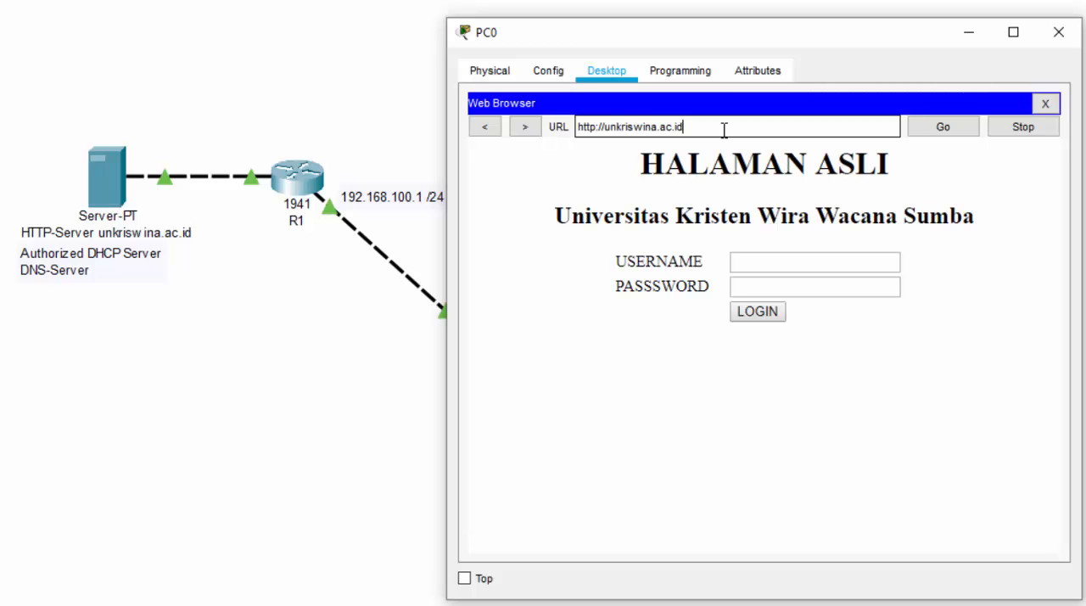
pyautogui.moveTo(646, 170); pyautogui.dragTo(855, 170)
pyautogui.click(668, 181)
pyautogui.moveTo(639, 168); pyautogui.dragTo(688, 167)
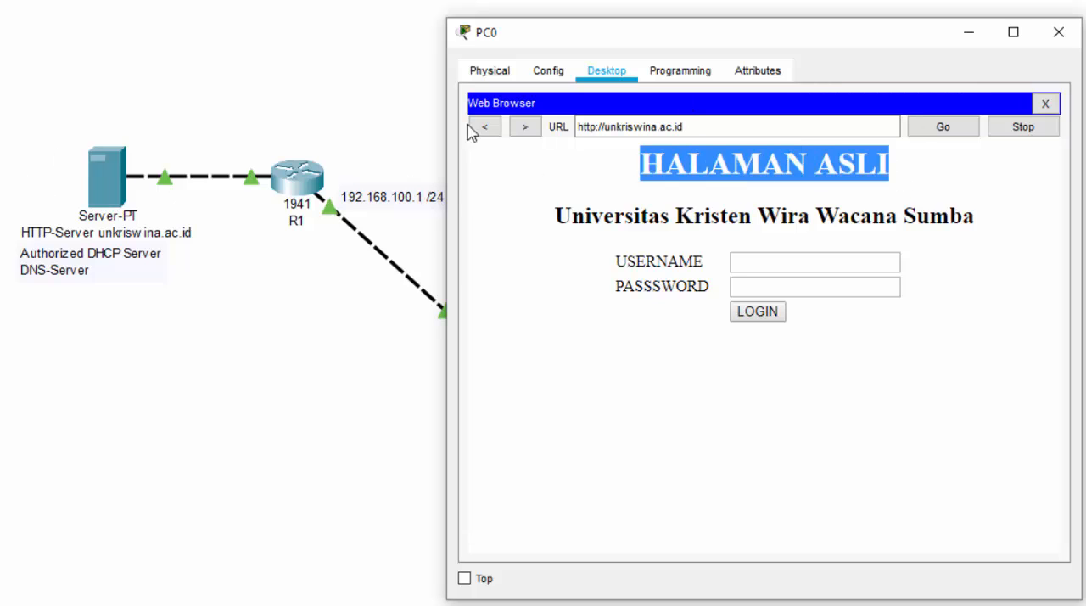
pyautogui.click(1062, 37)
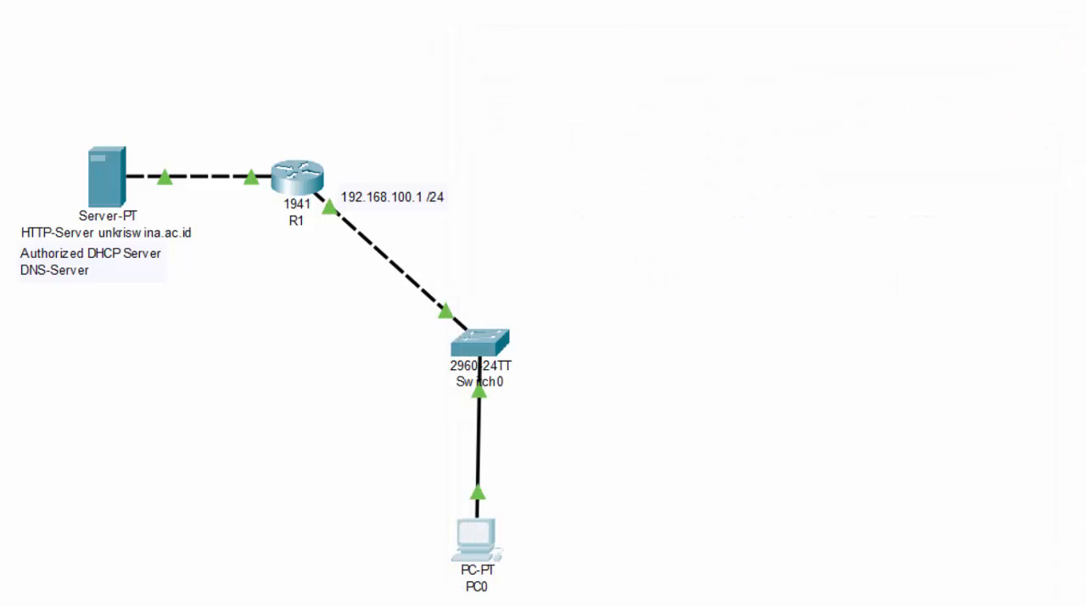
# Position the SW-Attacker switch east of R1 and cable Switch0 to its FastEthernet0/1 port with a straight-through connection.
pyautogui.moveTo(777, 178); pyautogui.dragTo(687, 181)
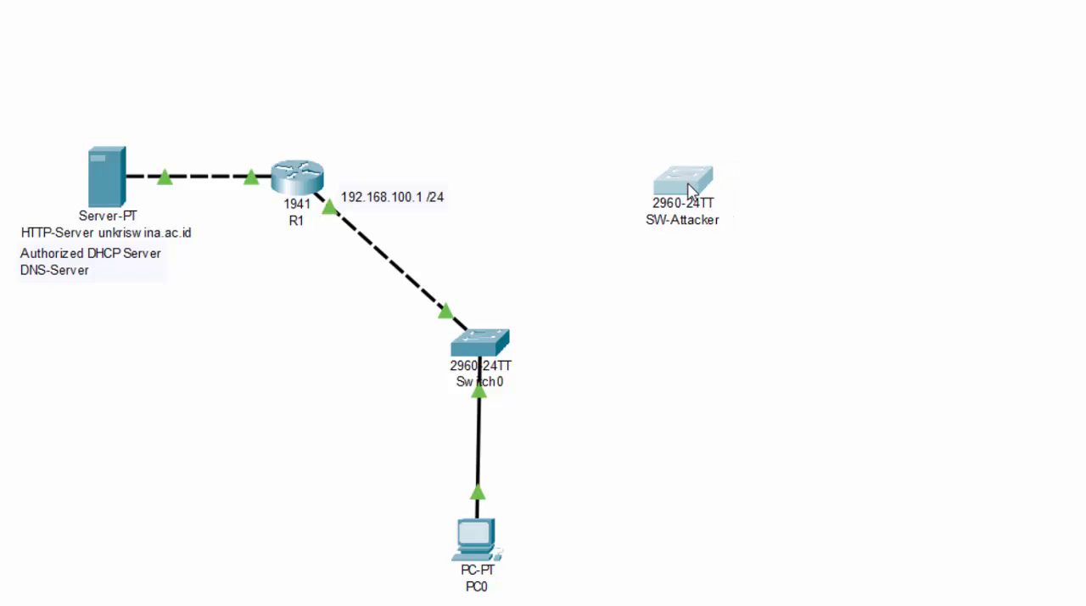
pyautogui.click(484, 346)
pyautogui.click(536, 376)
pyautogui.click(661, 188)
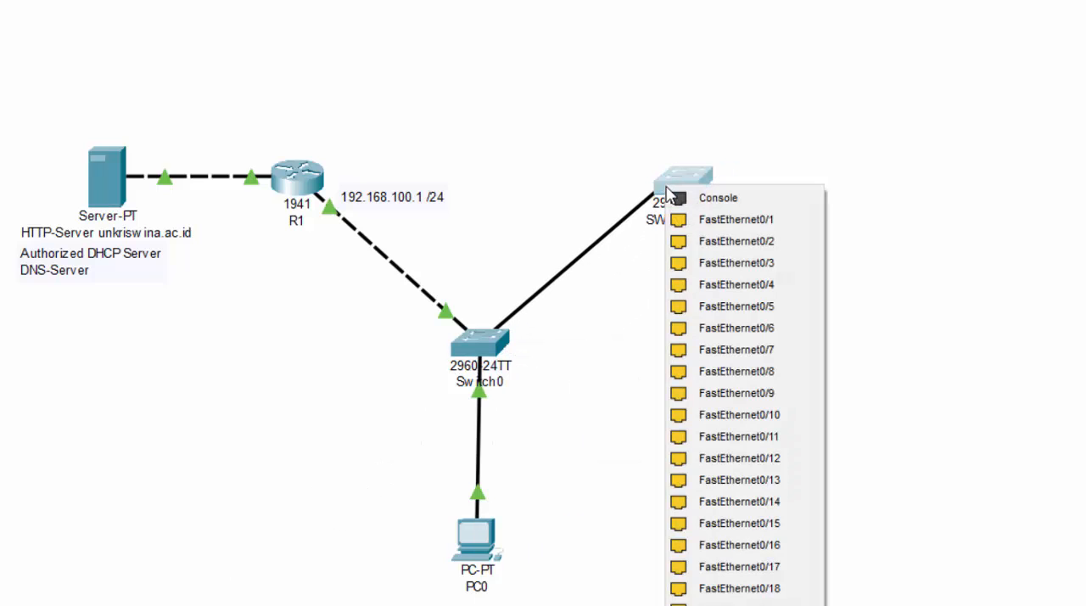
pyautogui.click(685, 218)
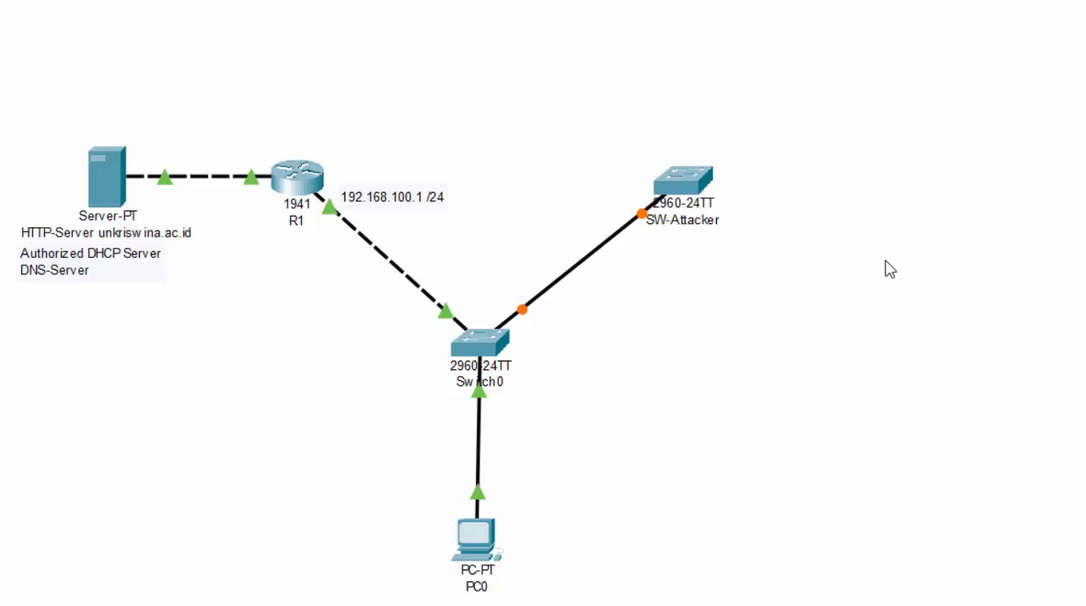
# Position the Home Router northeast of SW-Attacker and shift SW-Attacker slightly lower in the topology.
pyautogui.click(1018, 125)
pyautogui.moveTo(1019, 126); pyautogui.dragTo(864, 117)
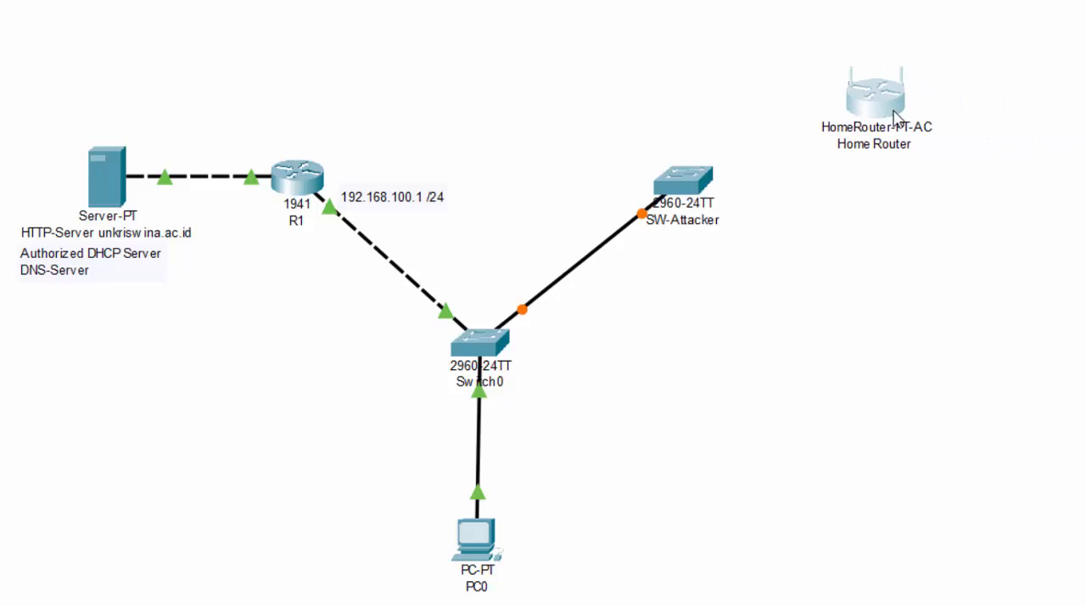
pyautogui.moveTo(701, 191); pyautogui.dragTo(690, 231)
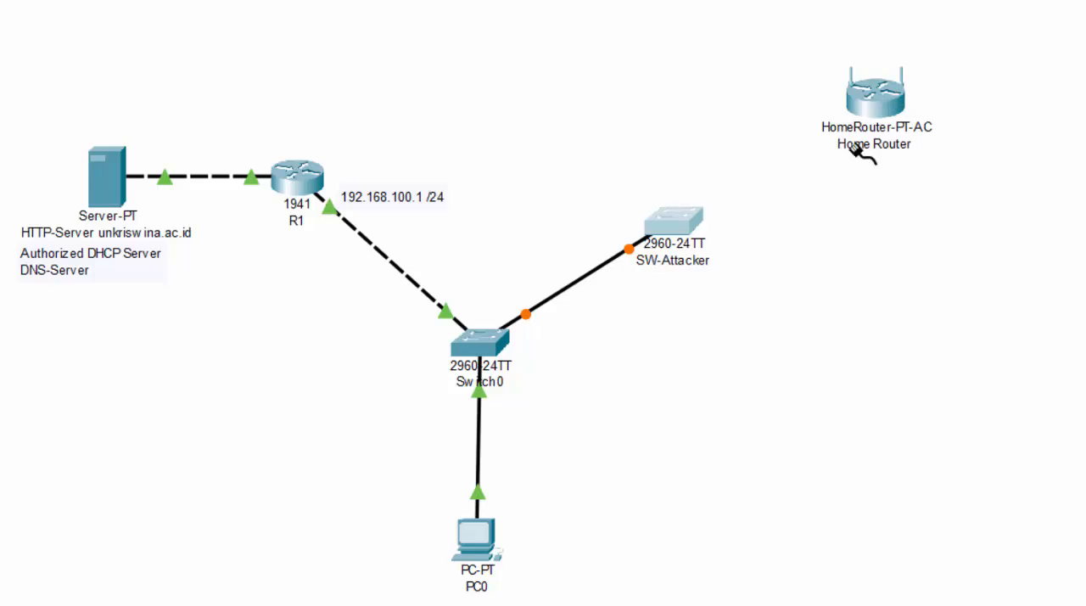
# Connect SW-Attacker's FastEthernet0/2 to the Home Router's Internet port with a straight-through cable.
pyautogui.click(684, 223)
pyautogui.click(732, 253)
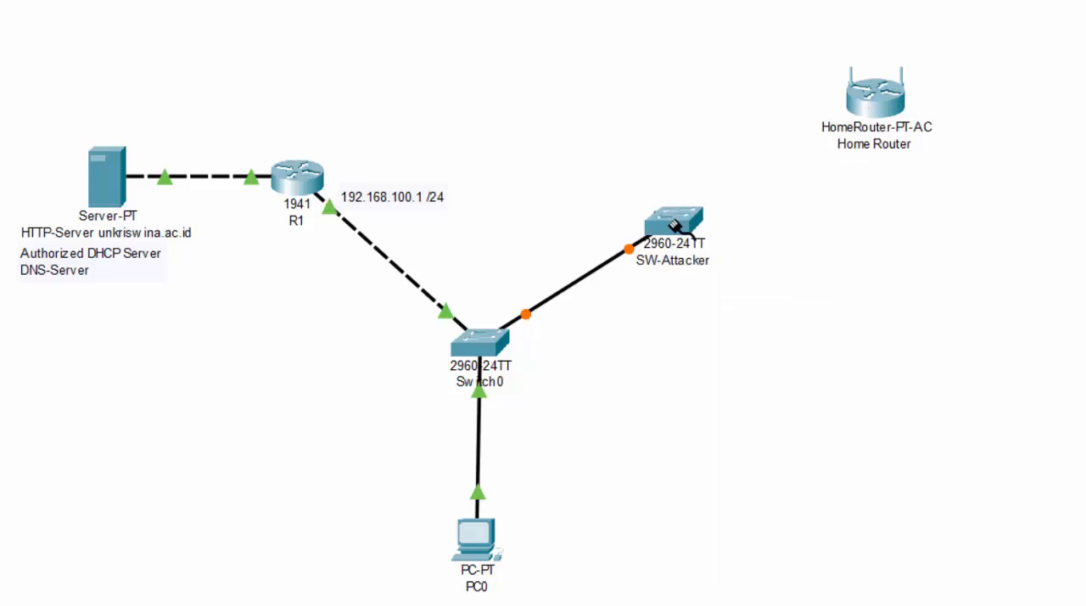
pyautogui.click(870, 101)
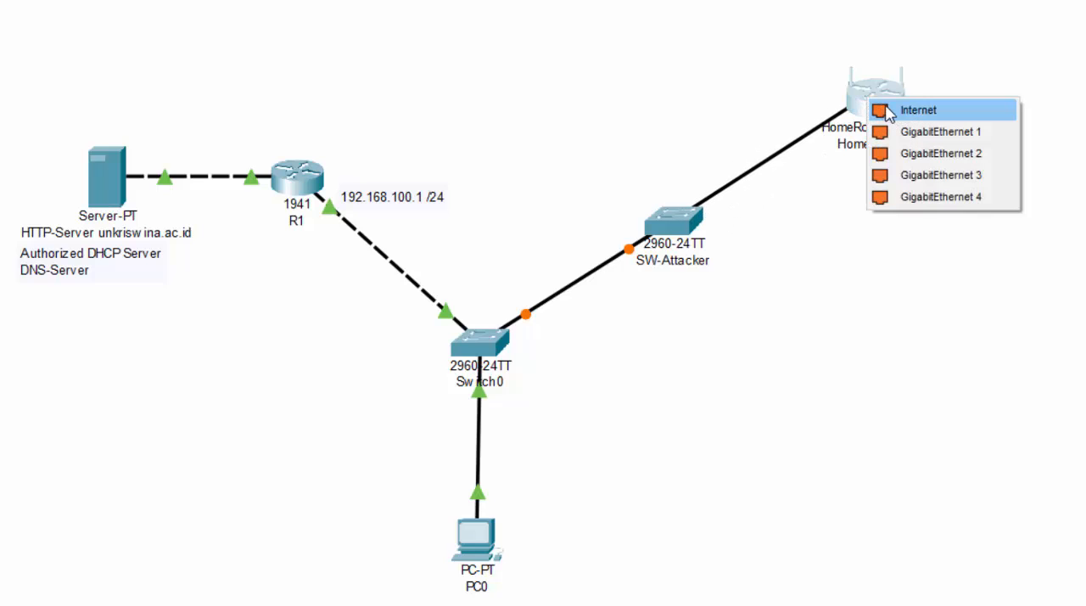
pyautogui.click(887, 112)
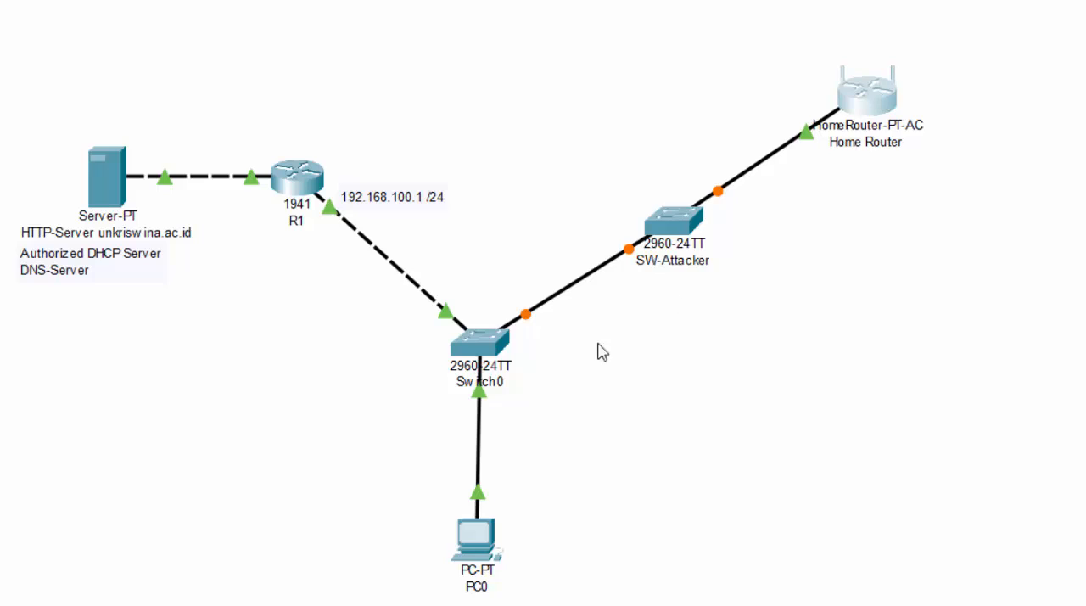
# Connect the Home Router's GigabitEthernet 1 to SW-Attacker's FastEthernet0/4 with a crossover cable.
pyautogui.click(876, 98)
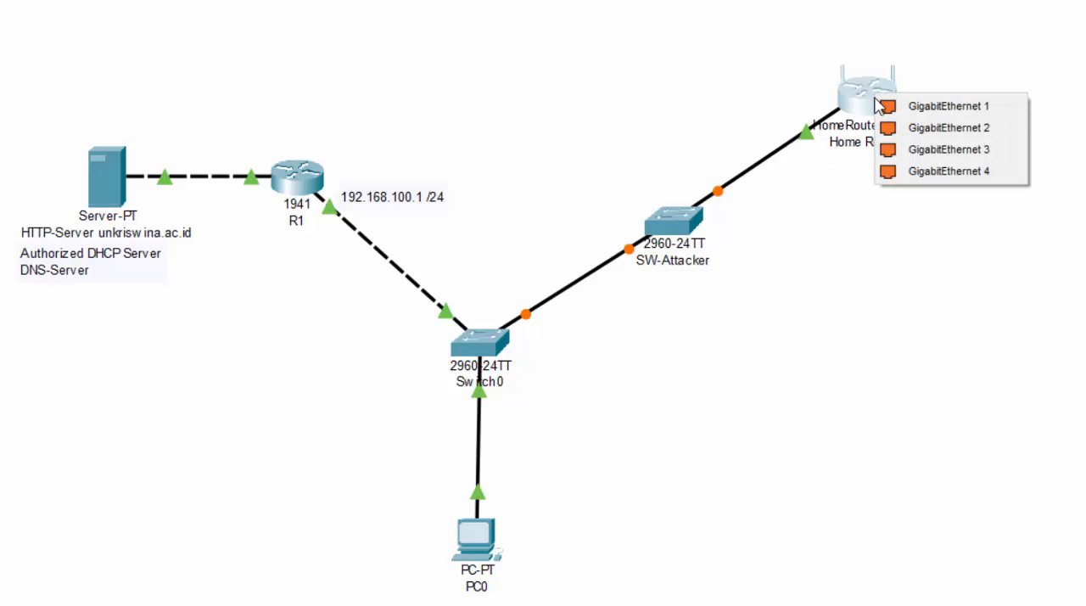
pyautogui.click(937, 106)
pyautogui.click(686, 217)
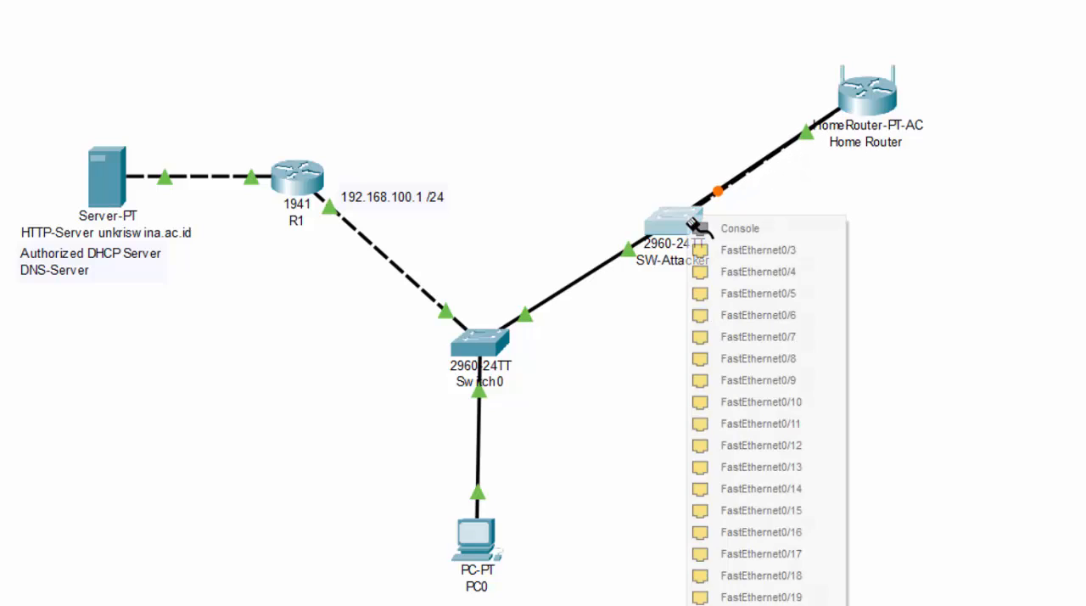
pyautogui.click(747, 268)
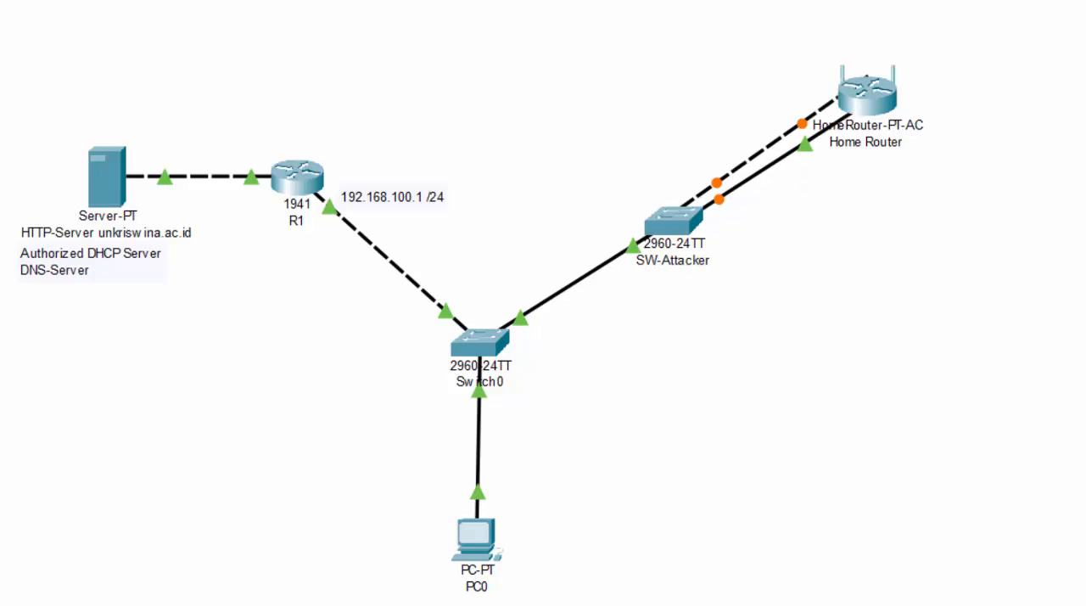
# Connect the Home Router's GigabitEthernet 2 to the DNS Spoofer server and place that server beside the router.
pyautogui.click(882, 102)
pyautogui.click(929, 108)
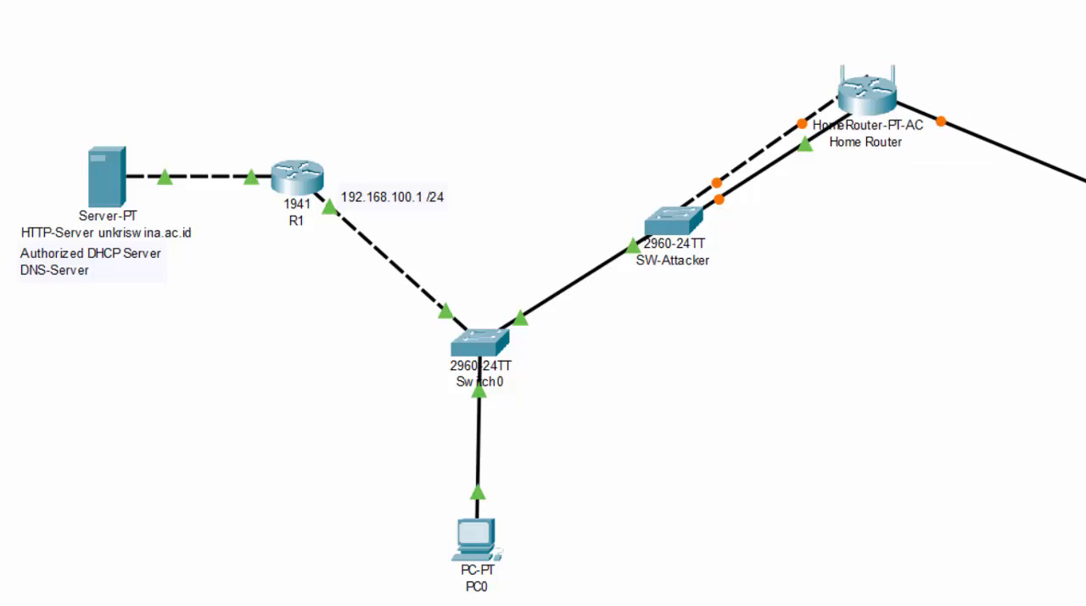
pyautogui.moveTo(1085, 222); pyautogui.dragTo(1019, 105)
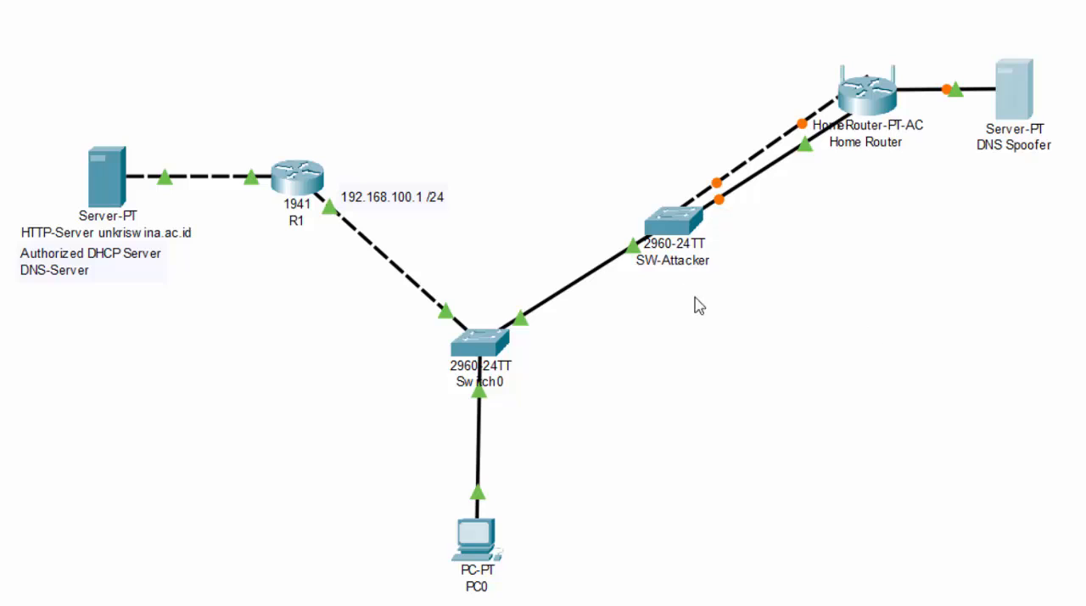
pyautogui.moveTo(488, 544); pyautogui.dragTo(497, 547)
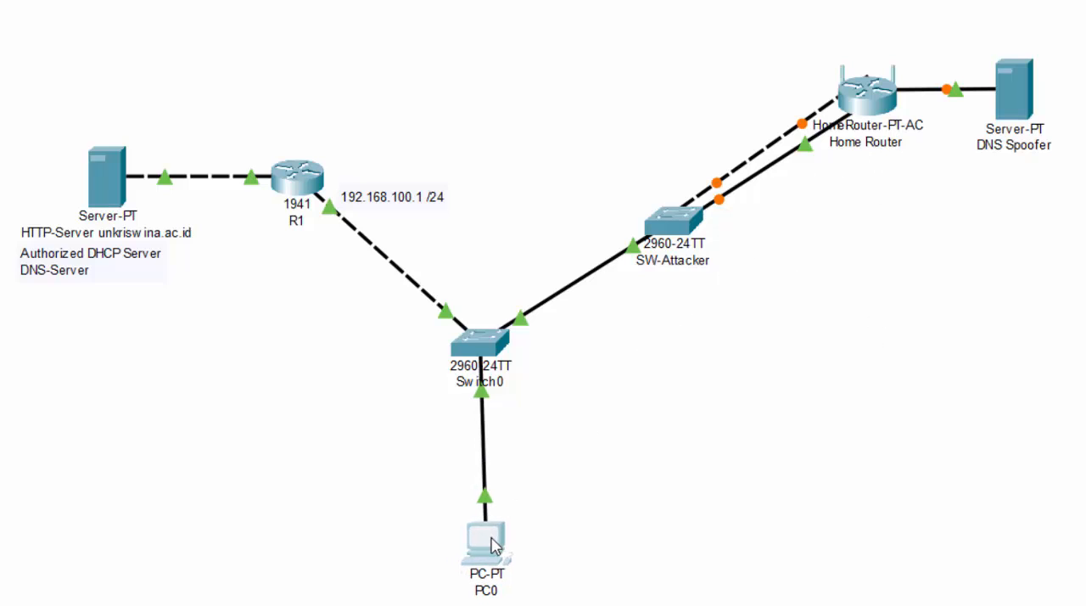
# Open the Home Router's basic setup page and select the first Static DNS 1 octet in its DHCP server settings.
pyautogui.click(870, 103)
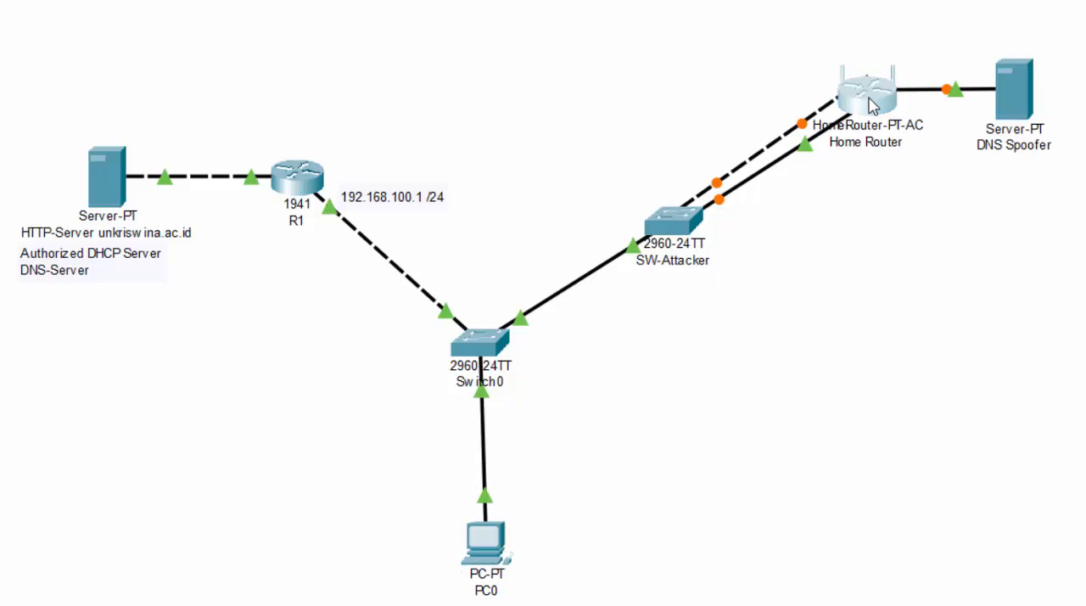
pyautogui.click(865, 108)
pyautogui.moveTo(781, 66); pyautogui.dragTo(510, 40)
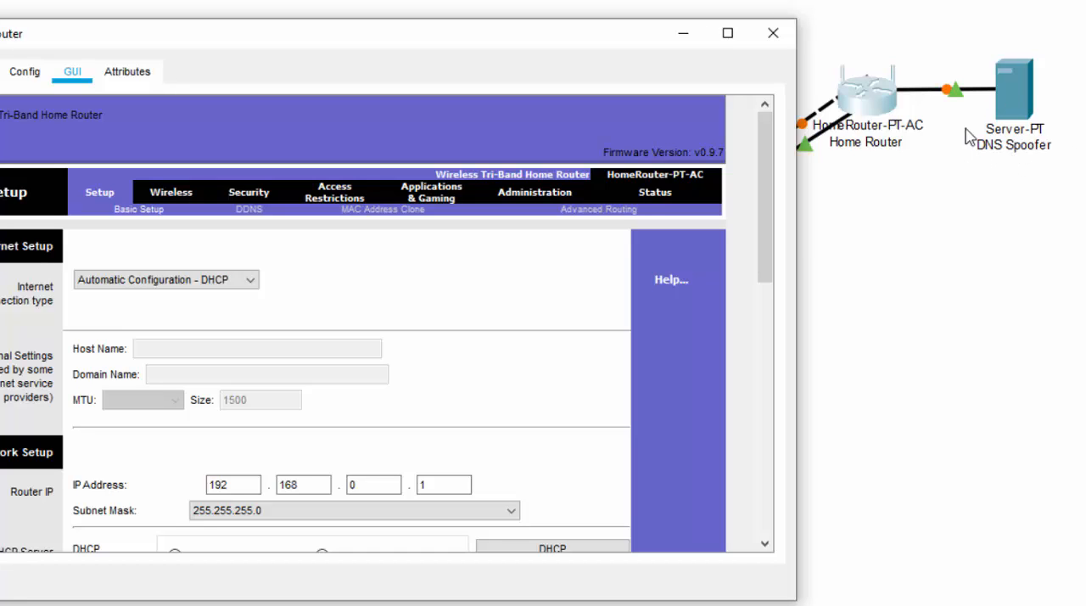
pyautogui.scroll(-5, 560, 417)
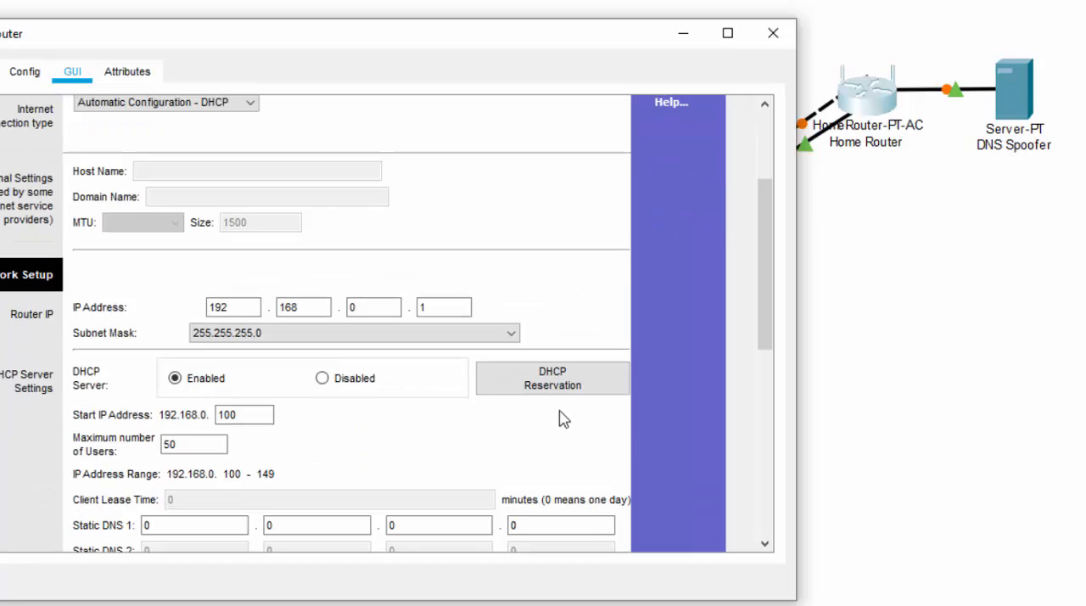
pyautogui.doubleClick(227, 295)
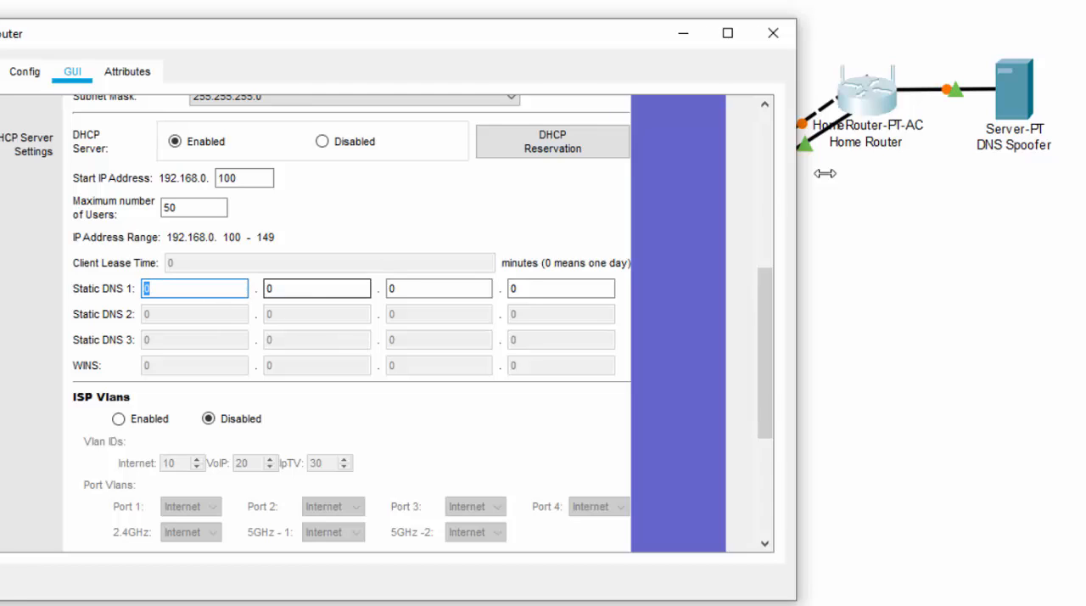
# Check the DNS Spoofer server's IP configuration for its static address, and close its window.
pyautogui.click(1025, 110)
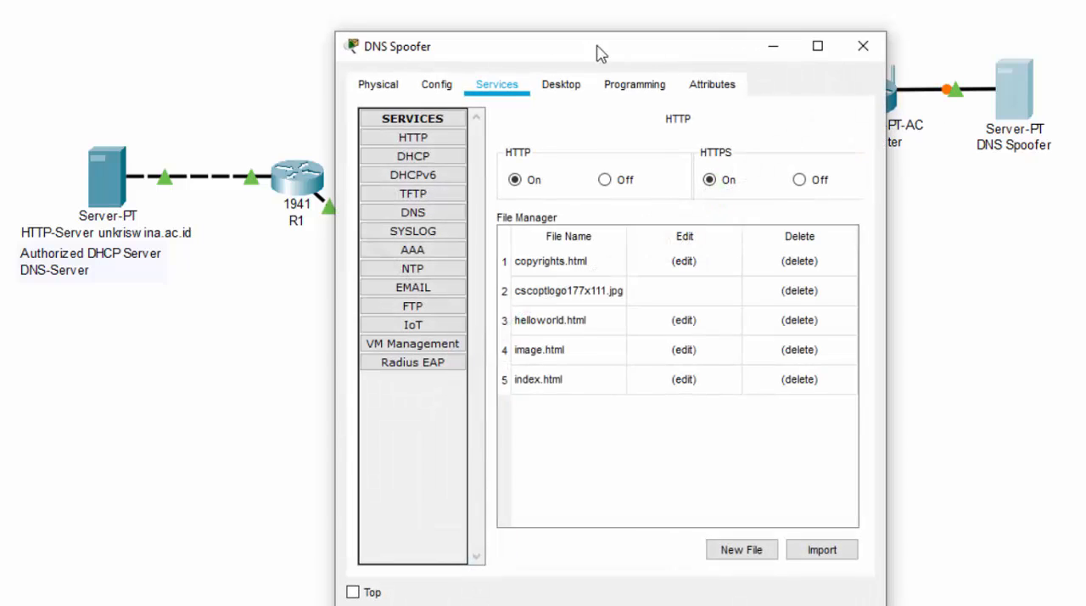
pyautogui.click(552, 87)
pyautogui.click(416, 161)
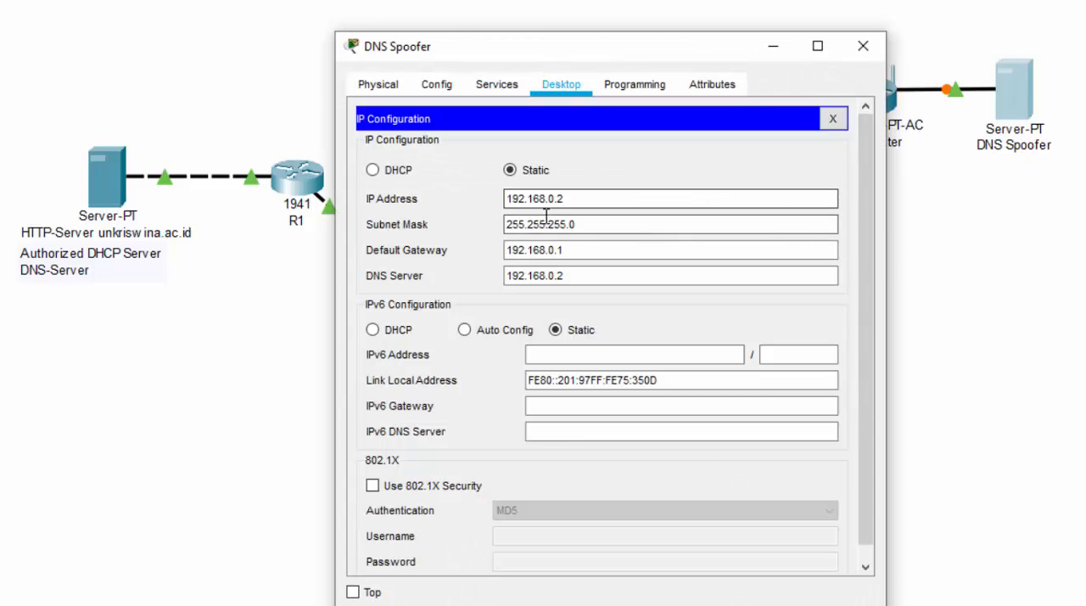
pyautogui.click(863, 46)
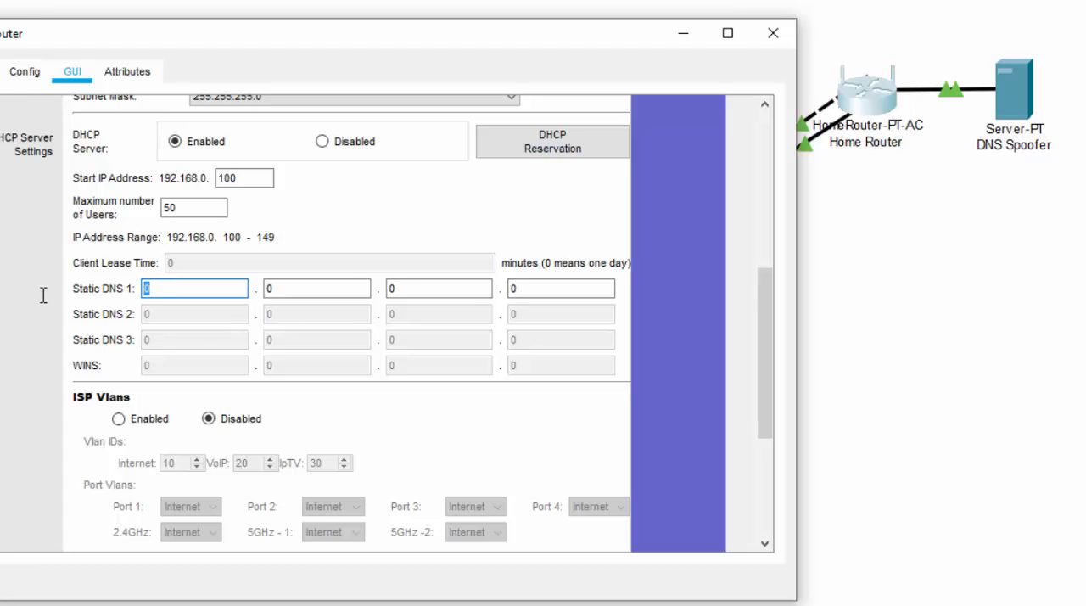
# Set the Home Router's Static DNS 1 to 192.168.0.2, save the settings, and close its window.
pyautogui.write('192')
pyautogui.press('.')
pyautogui.write('168')
pyautogui.press('.')
pyautogui.write('0')
pyautogui.press('.')
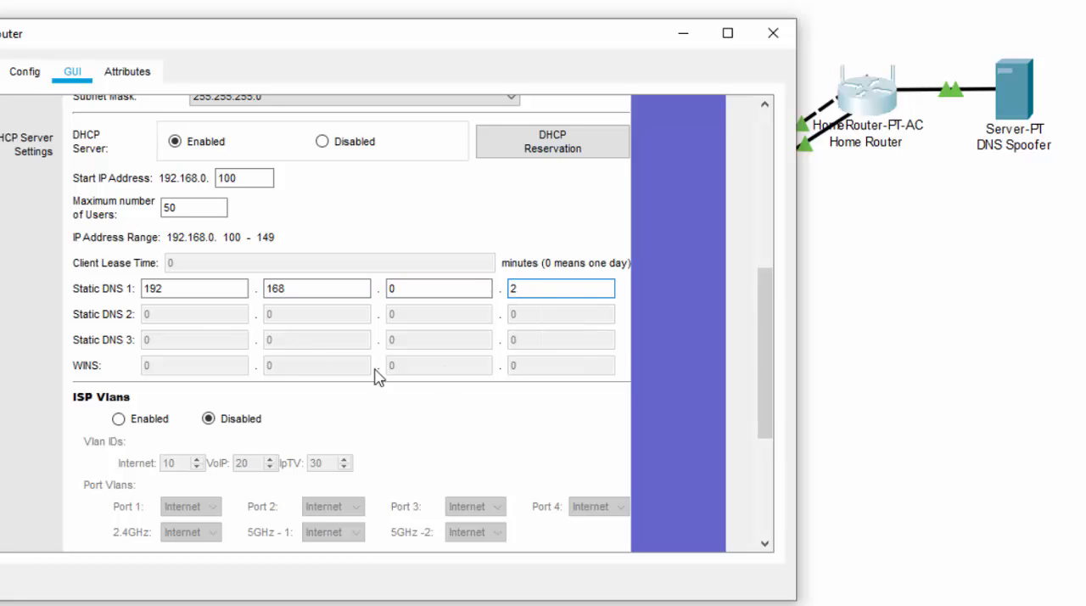
pyautogui.click(763, 468)
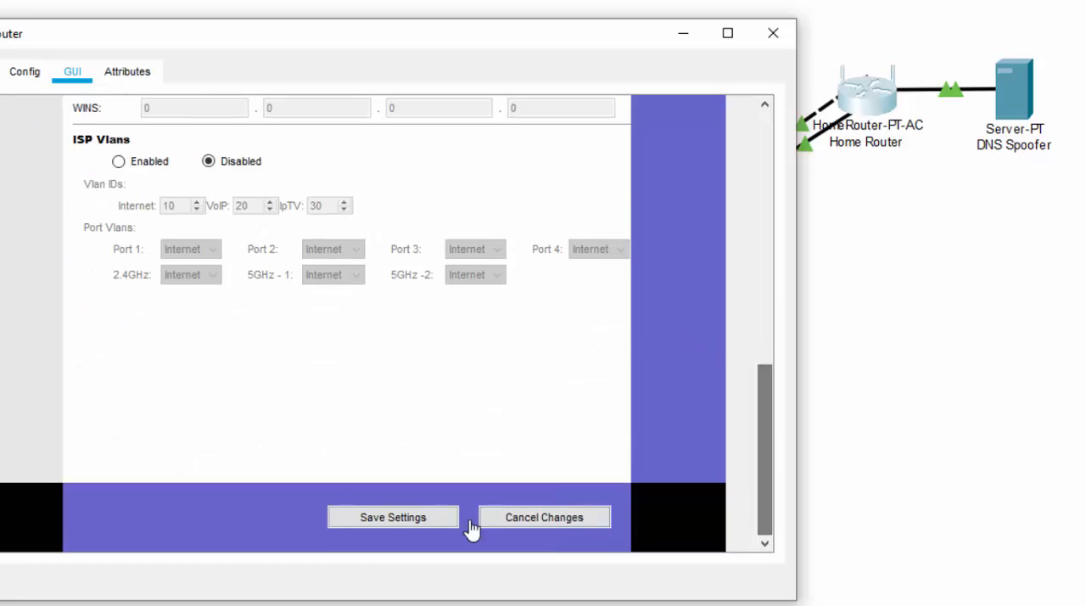
pyautogui.click(362, 525)
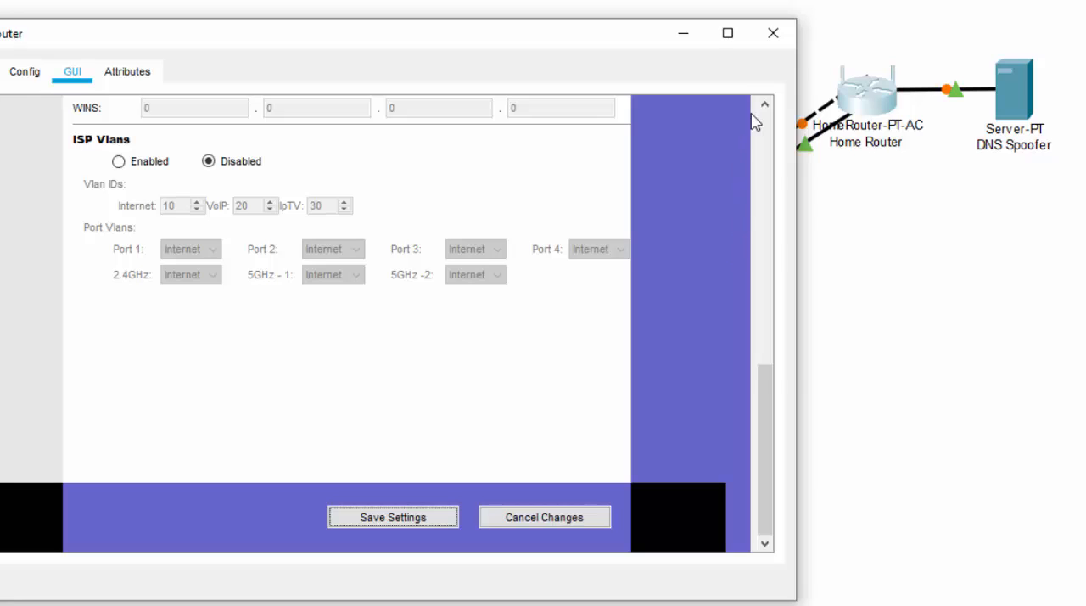
pyautogui.click(777, 34)
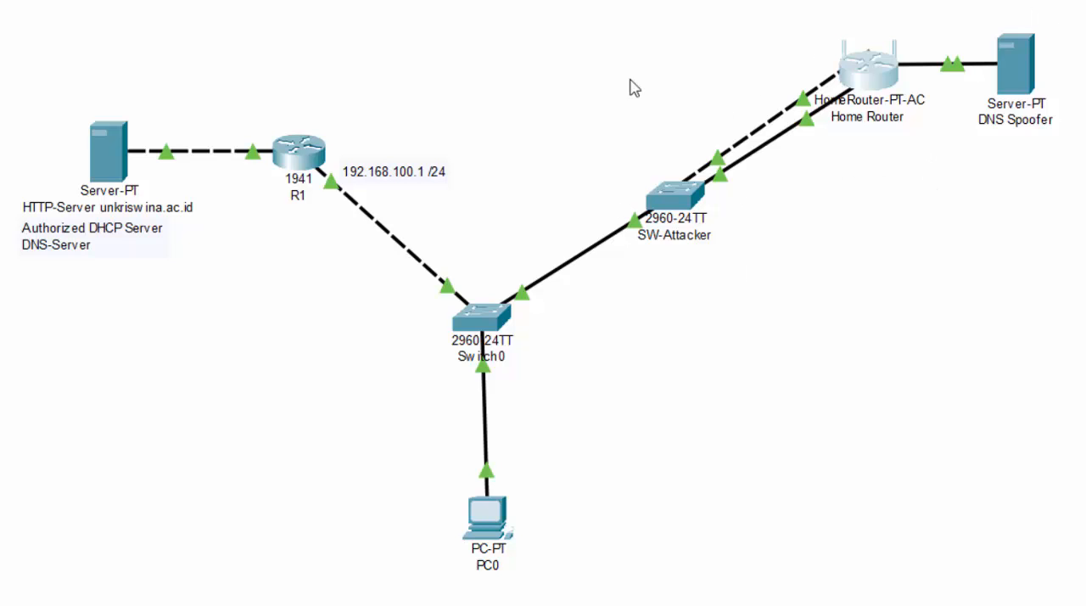
# Renew PC0's IP configuration by switching it to Static and back to DHCP, and close its window.
pyautogui.click(508, 535)
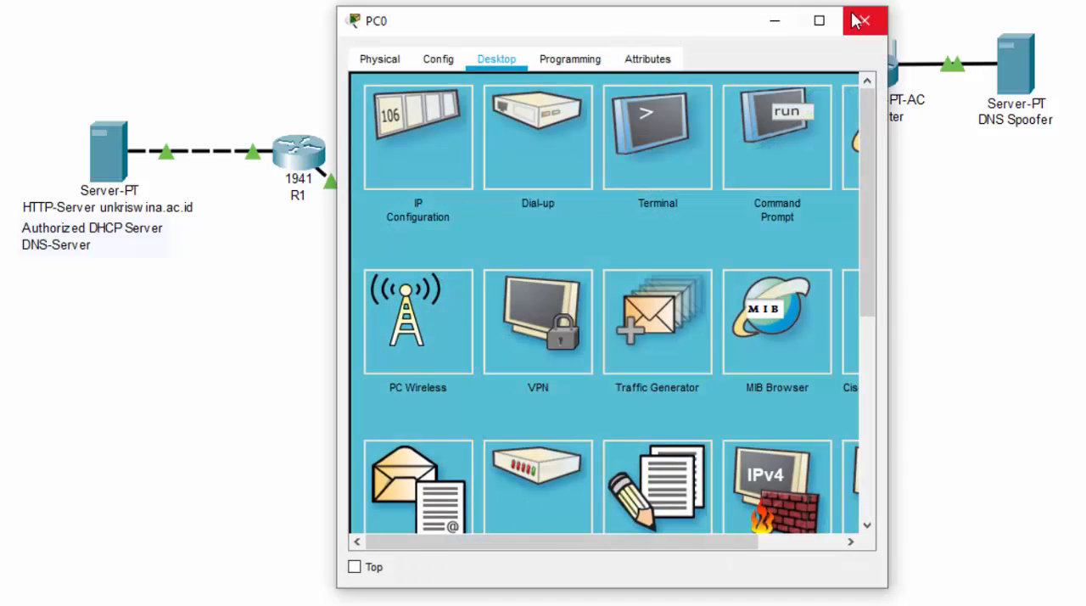
pyautogui.click(861, 21)
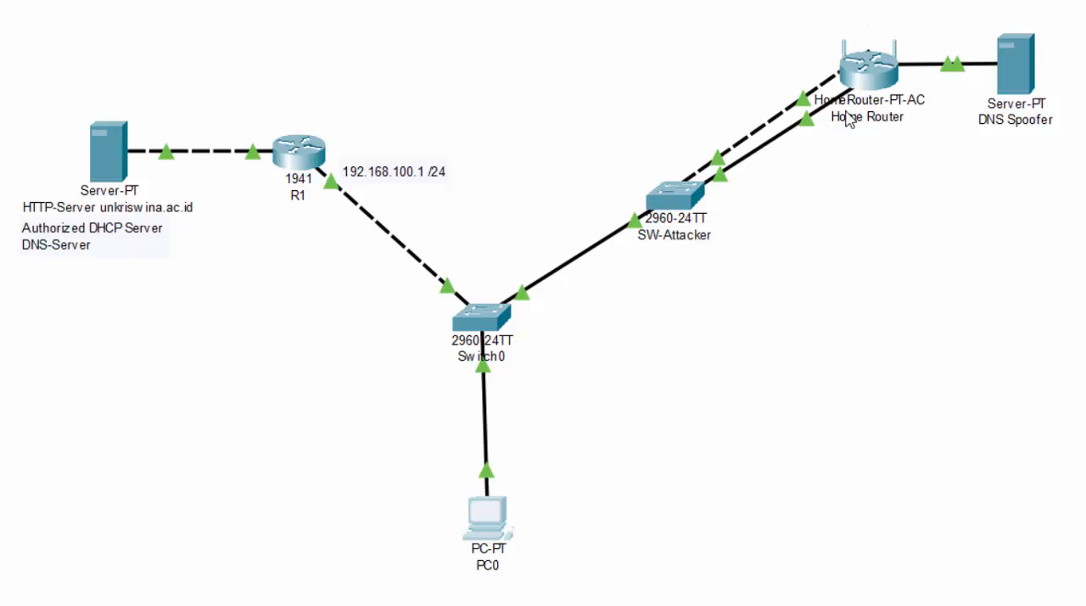
pyautogui.click(507, 536)
pyautogui.moveTo(606, 42); pyautogui.dragTo(847, 340)
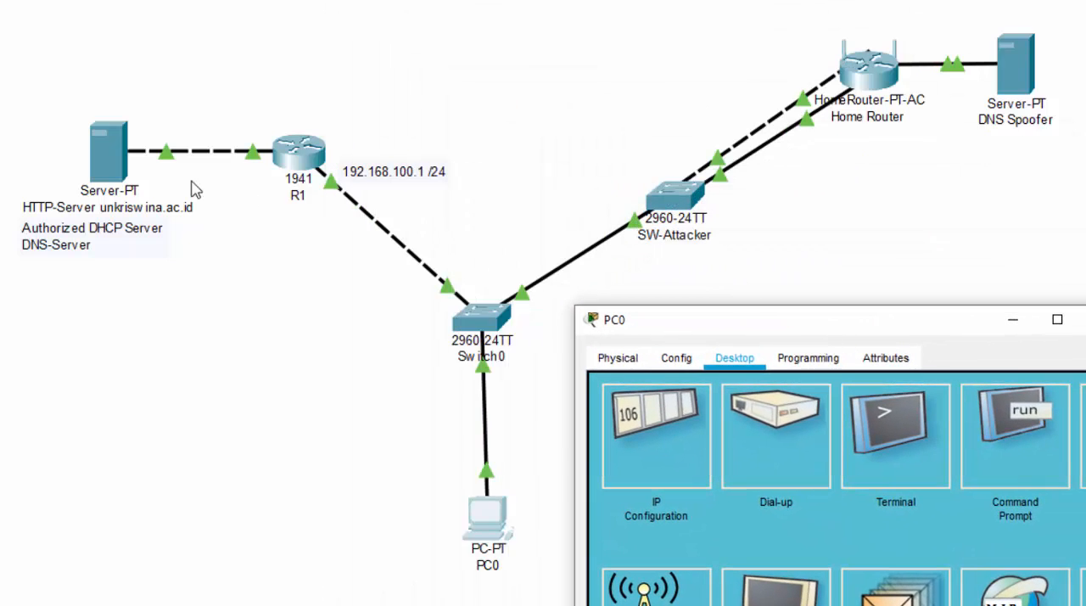
pyautogui.click(678, 475)
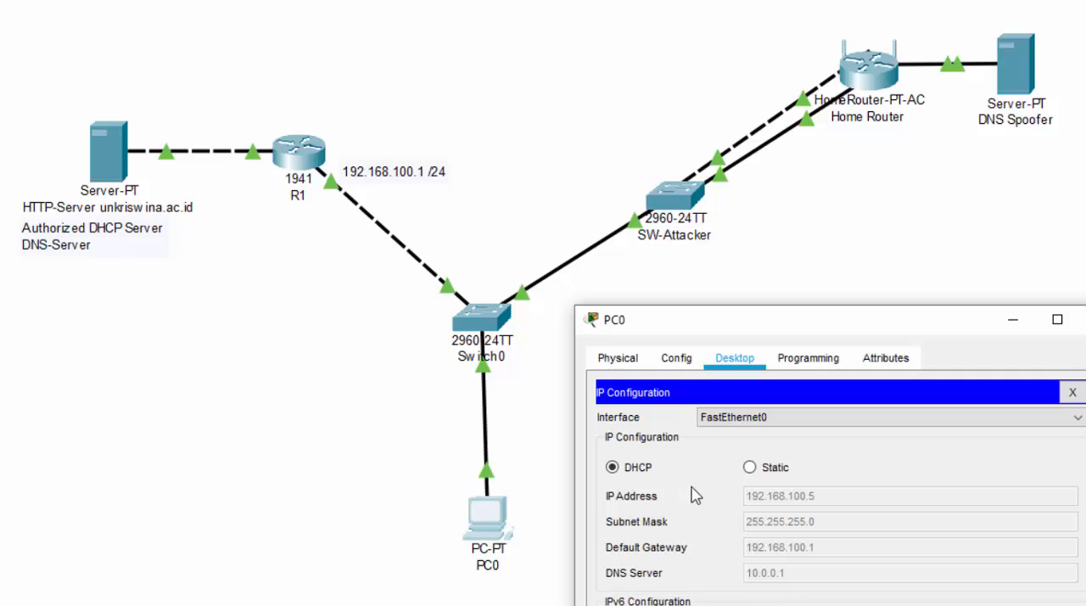
pyautogui.click(768, 468)
pyautogui.click(635, 472)
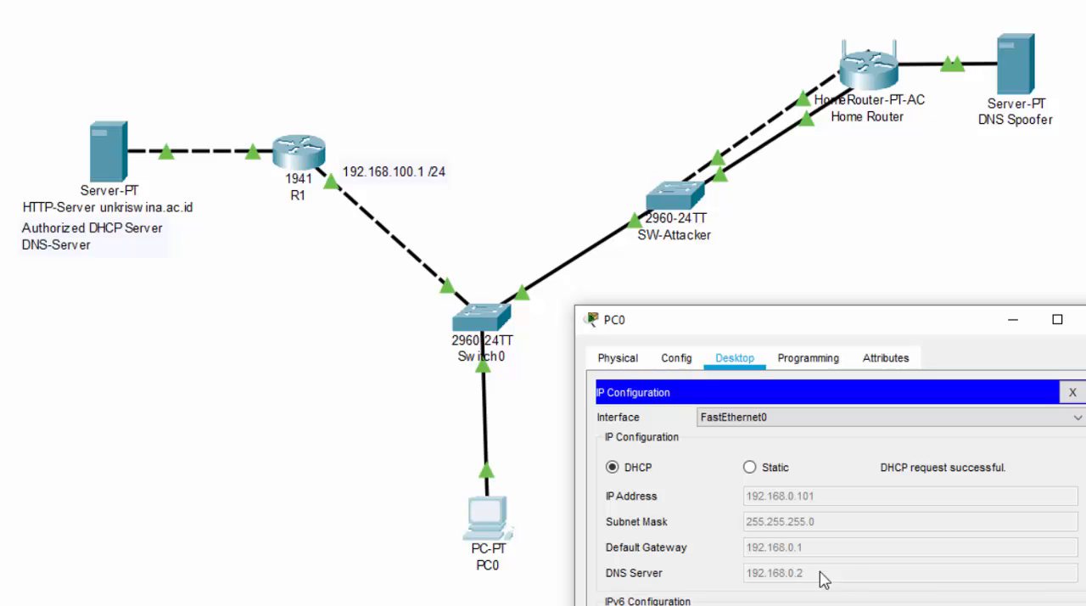
pyautogui.click(1085, 319)
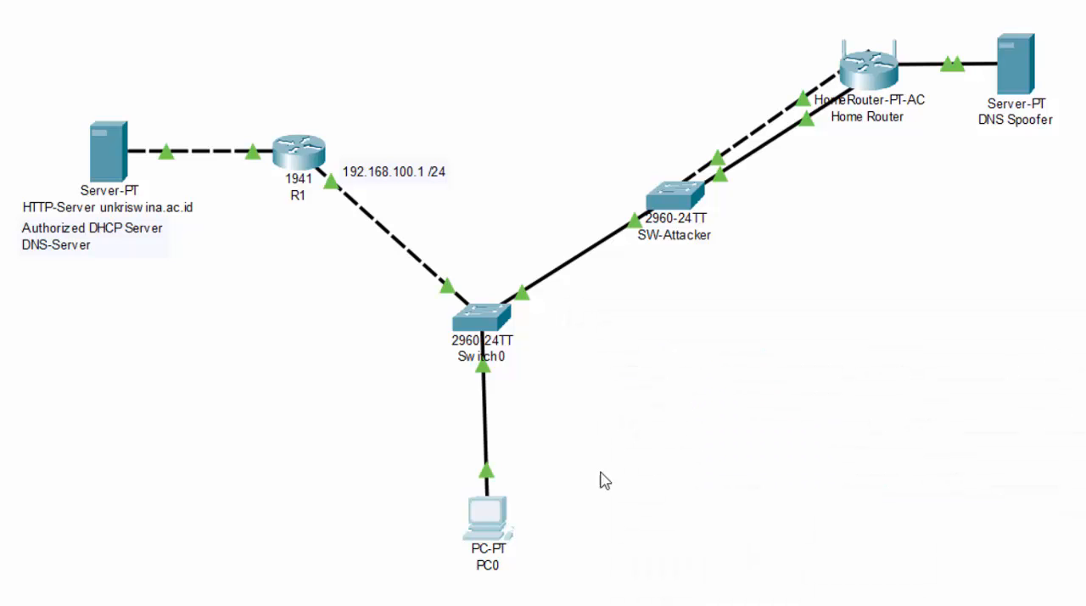
# Widen PC0's window, open its web browser, and request the site unkriswina.ac.id.
pyautogui.click(497, 525)
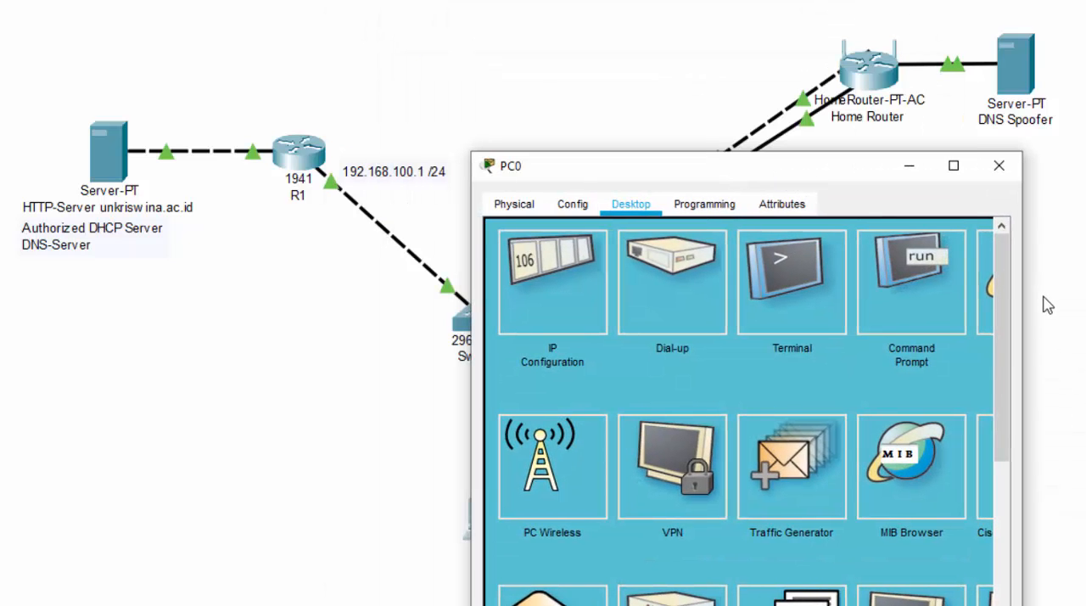
pyautogui.moveTo(1025, 295); pyautogui.dragTo(1085, 296)
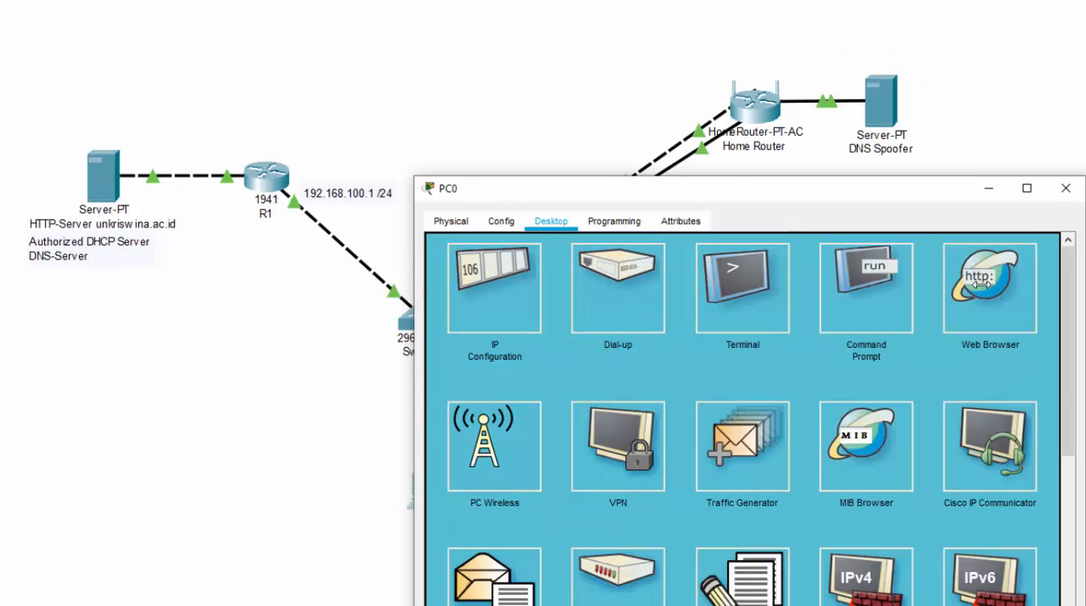
pyautogui.click(980, 284)
pyautogui.click(717, 273)
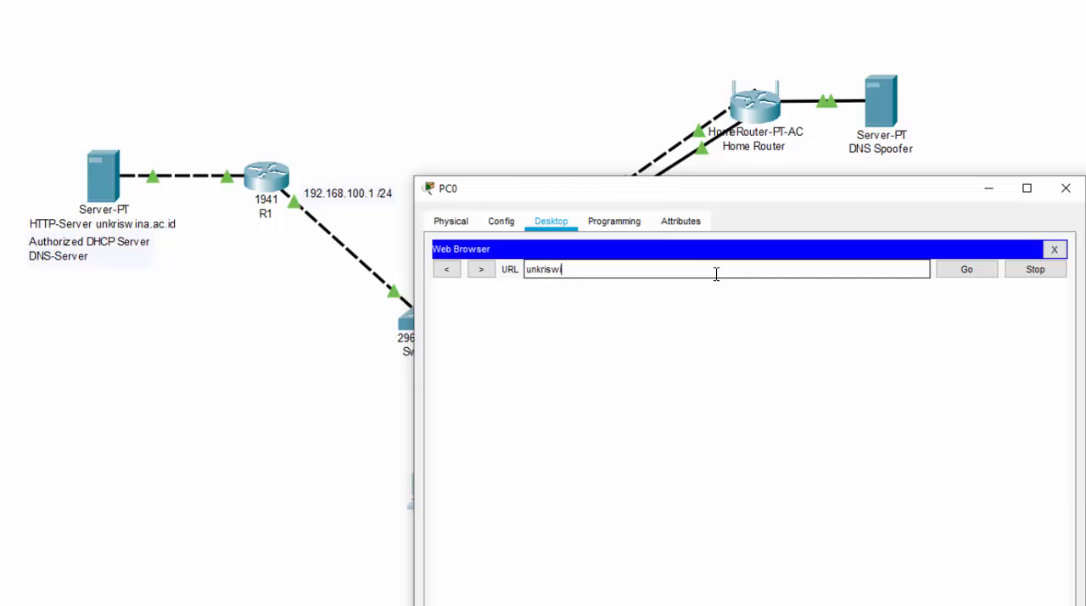
pyautogui.press('Return')
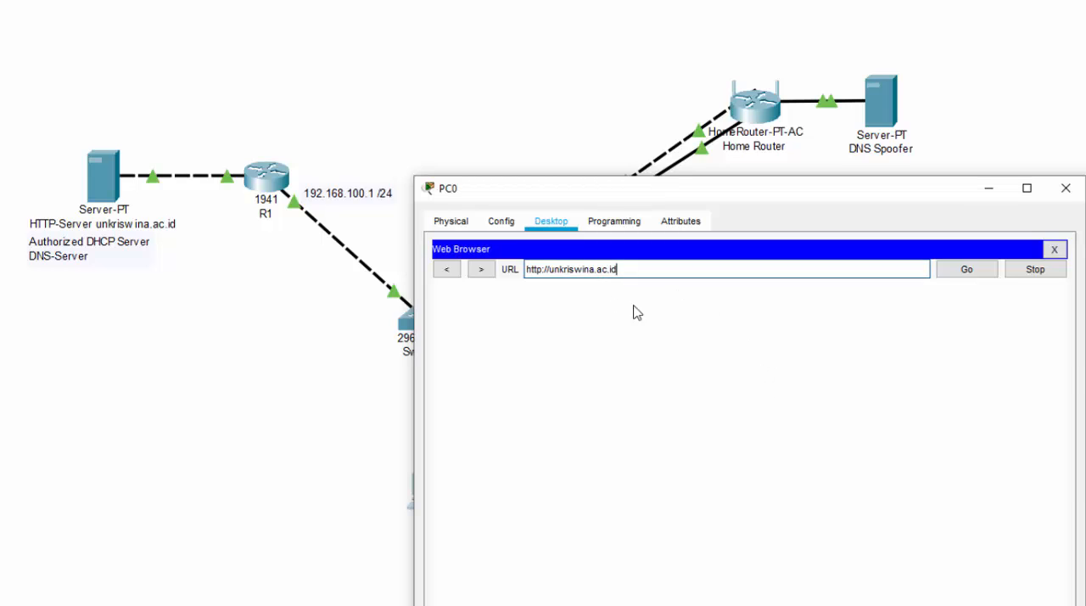
pyautogui.moveTo(638, 273); pyautogui.dragTo(490, 277)
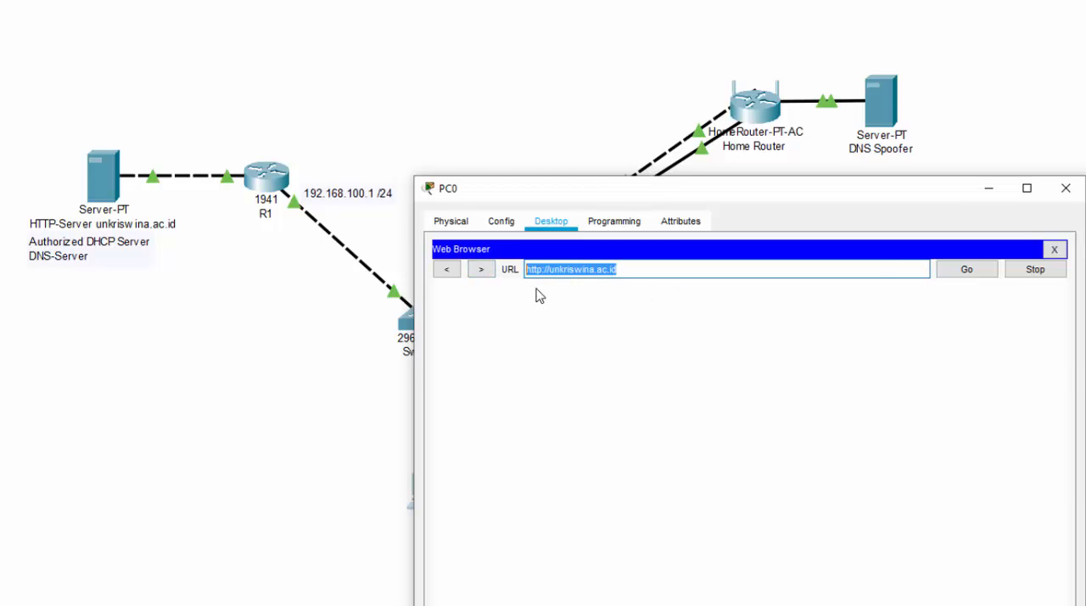
pyautogui.click(636, 269)
pyautogui.moveTo(629, 270); pyautogui.dragTo(545, 269)
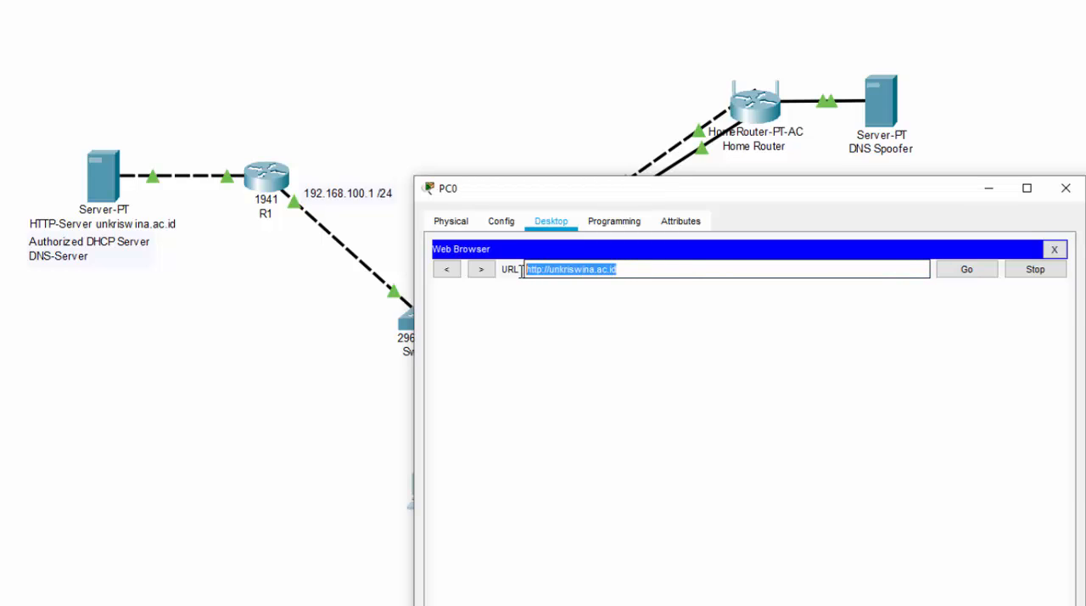
pyautogui.click(650, 269)
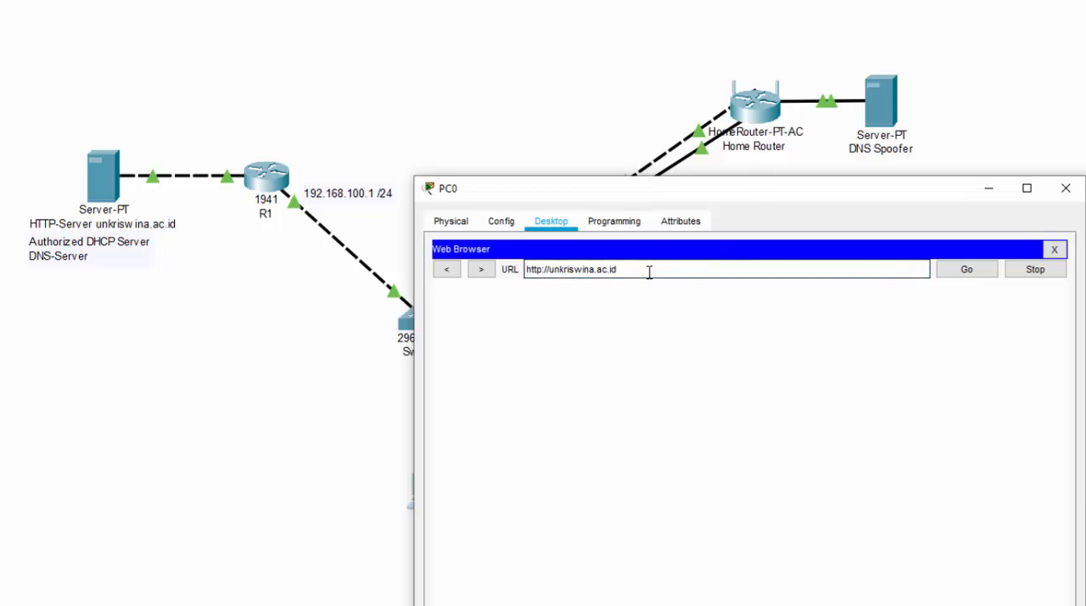
pyautogui.moveTo(650, 270); pyautogui.dragTo(526, 269)
pyautogui.moveTo(633, 269); pyautogui.dragTo(506, 278)
pyautogui.moveTo(627, 272); pyautogui.dragTo(501, 269)
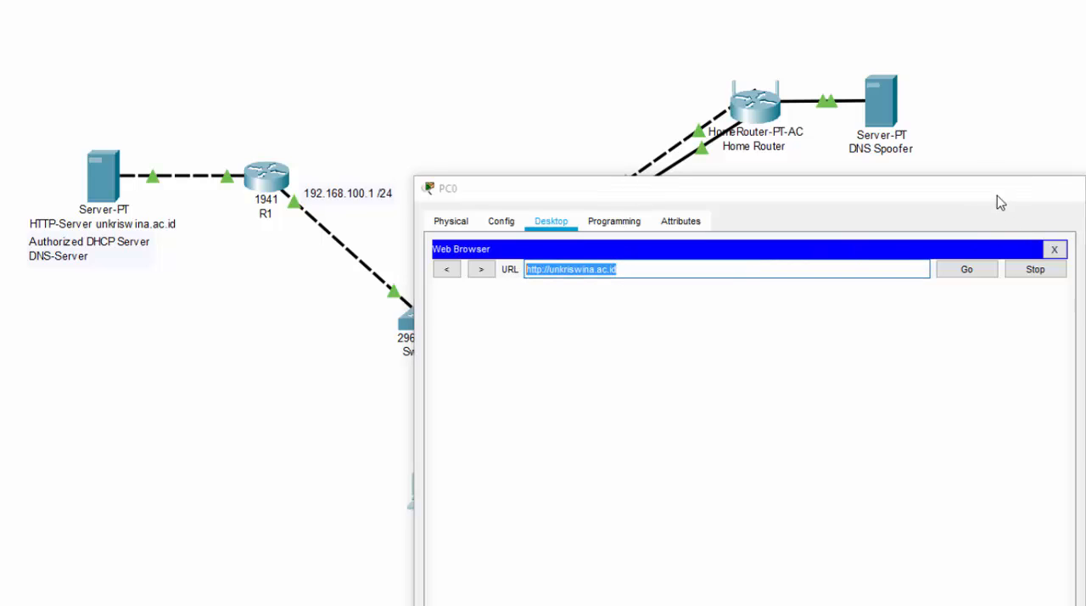
pyautogui.click(995, 193)
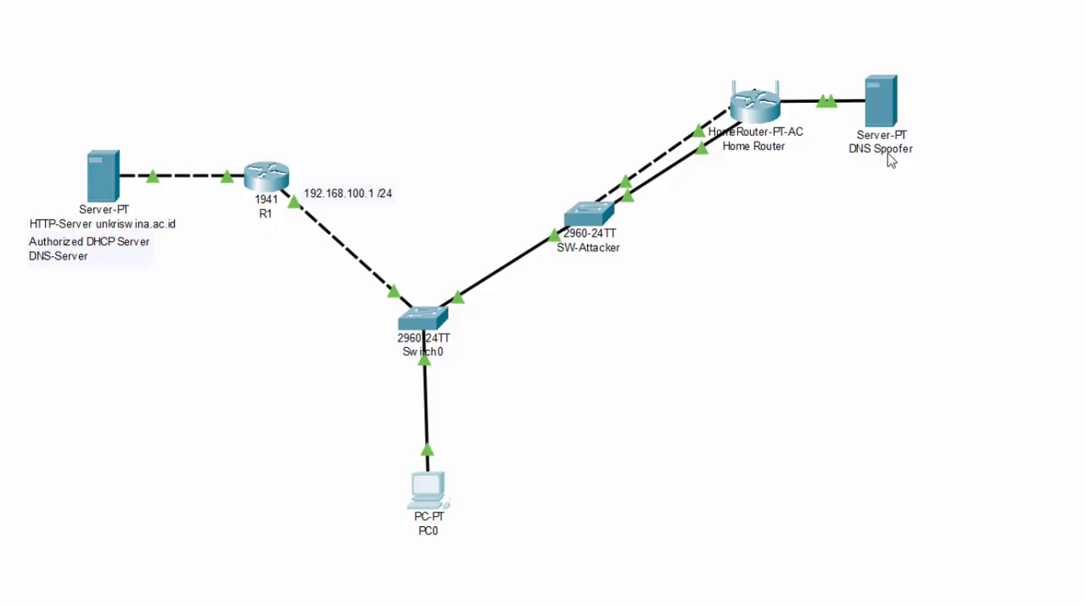
# Open the DNS Spoofer server's window, reposition it on the workspace, and show its services.
pyautogui.click(894, 119)
pyautogui.moveTo(772, 194); pyautogui.dragTo(901, 195)
pyautogui.moveTo(714, 75); pyautogui.dragTo(641, 136)
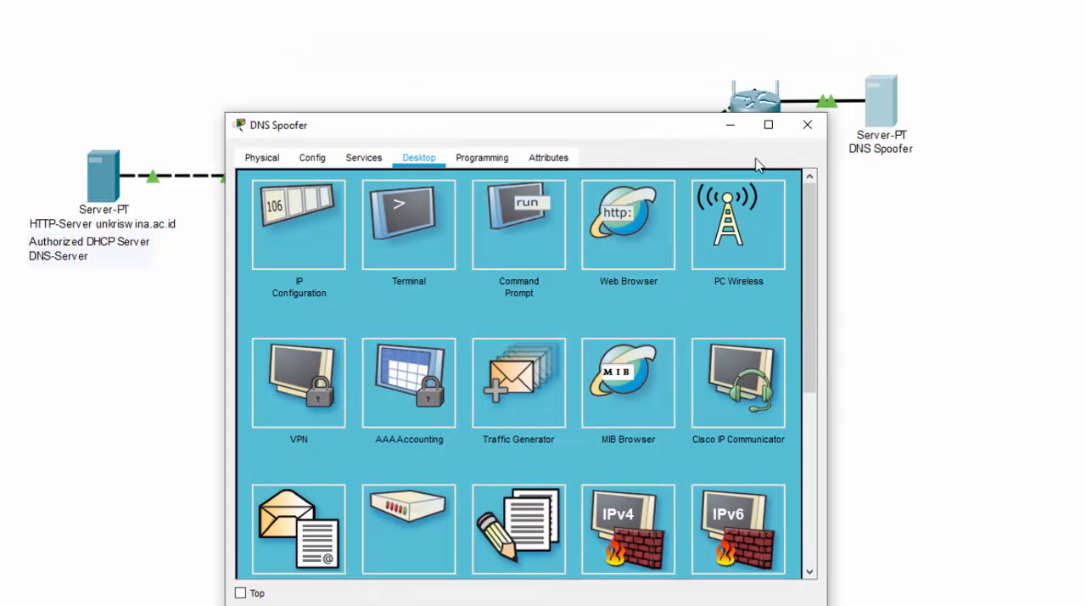
pyautogui.click(367, 158)
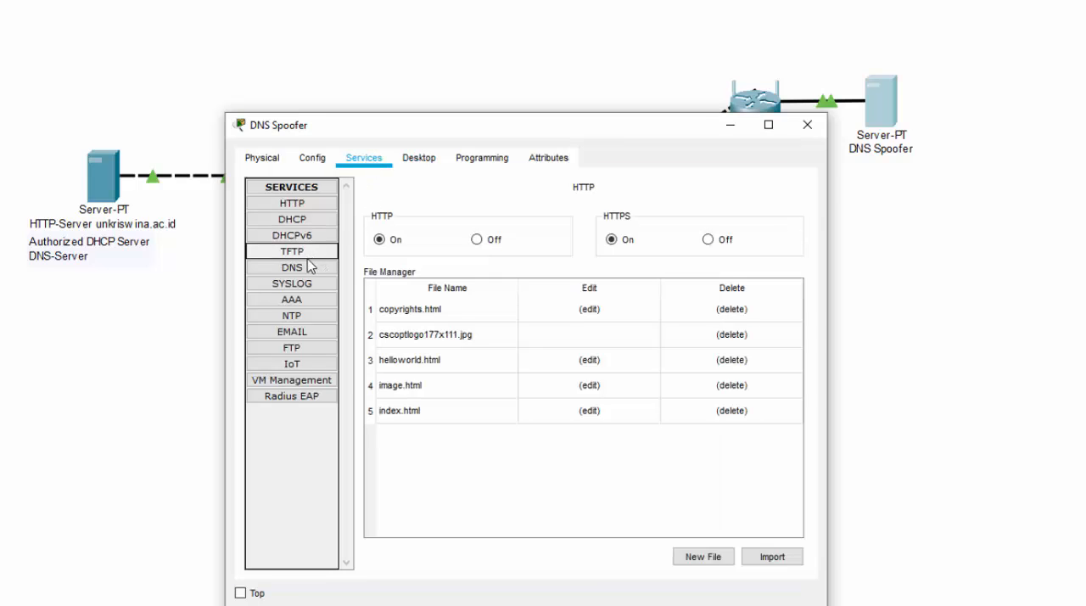
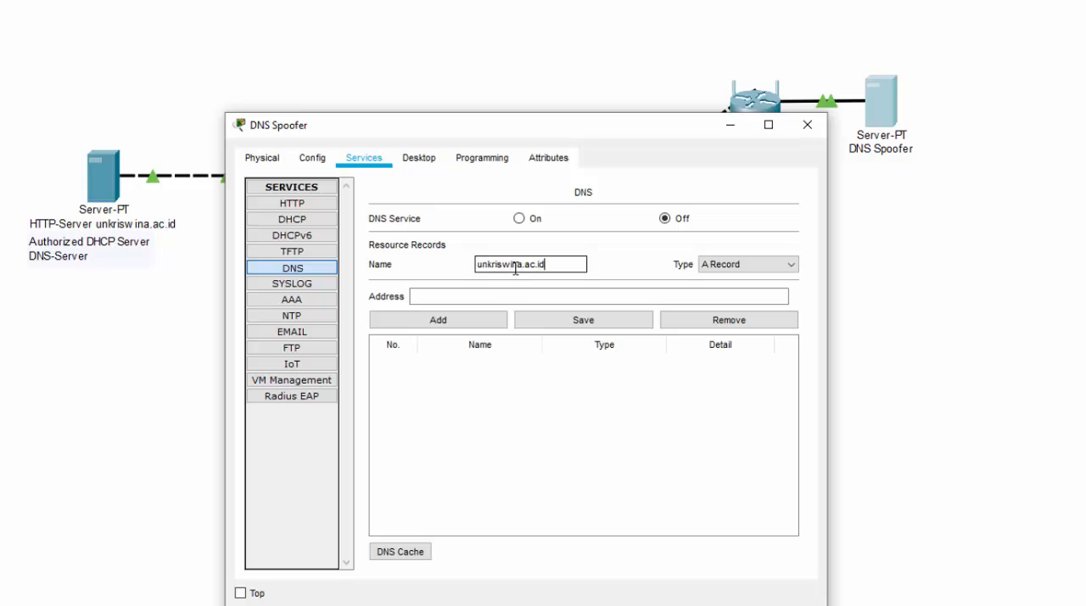
# Start entering the address for the unkriswina.ac.id A record in the DNS Spoofer's DNS service.
pyautogui.click(622, 295)
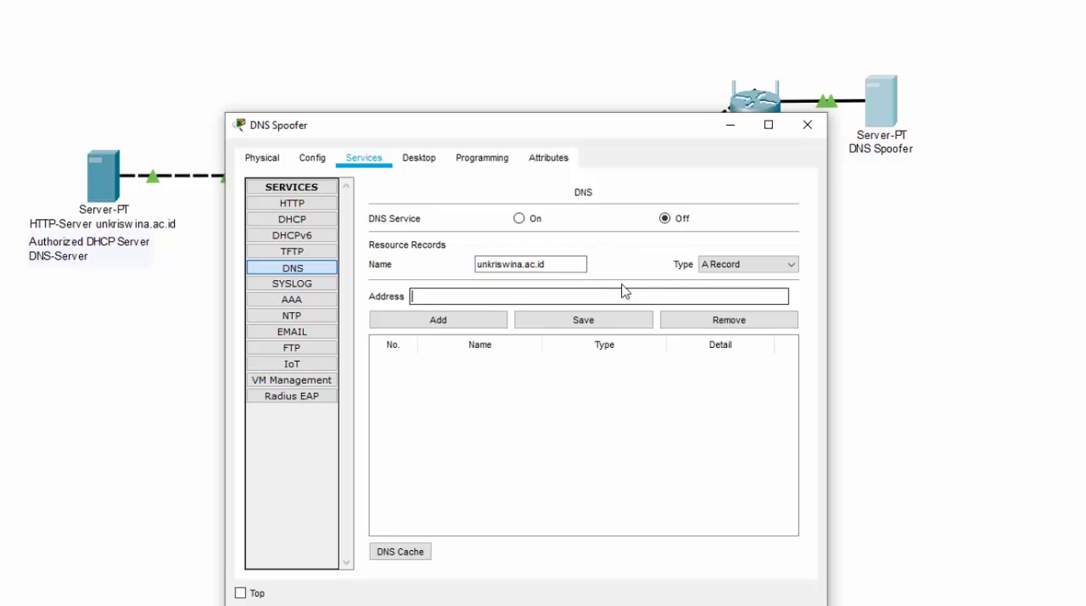
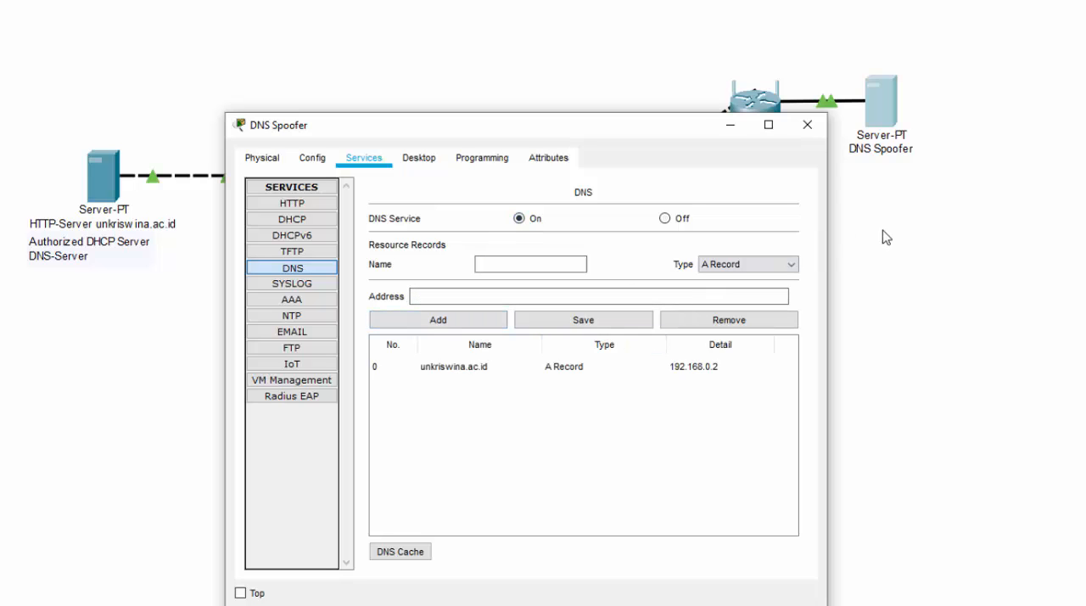
# Close the DNS Spoofer's configuration and open PC0 at its web browser for unkriswina.ac.id.
pyautogui.click(807, 124)
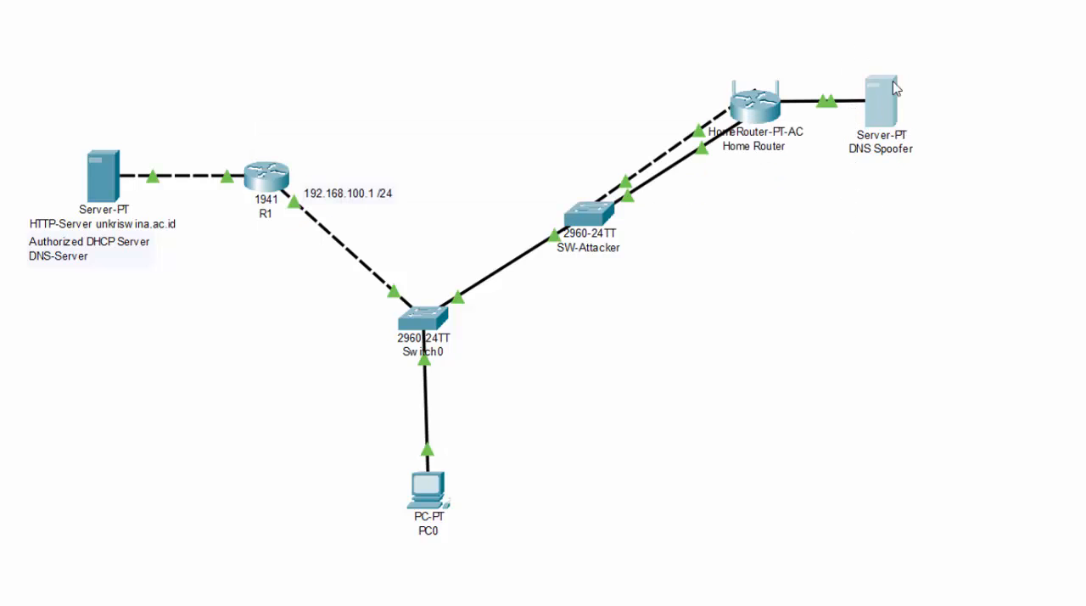
pyautogui.click(428, 499)
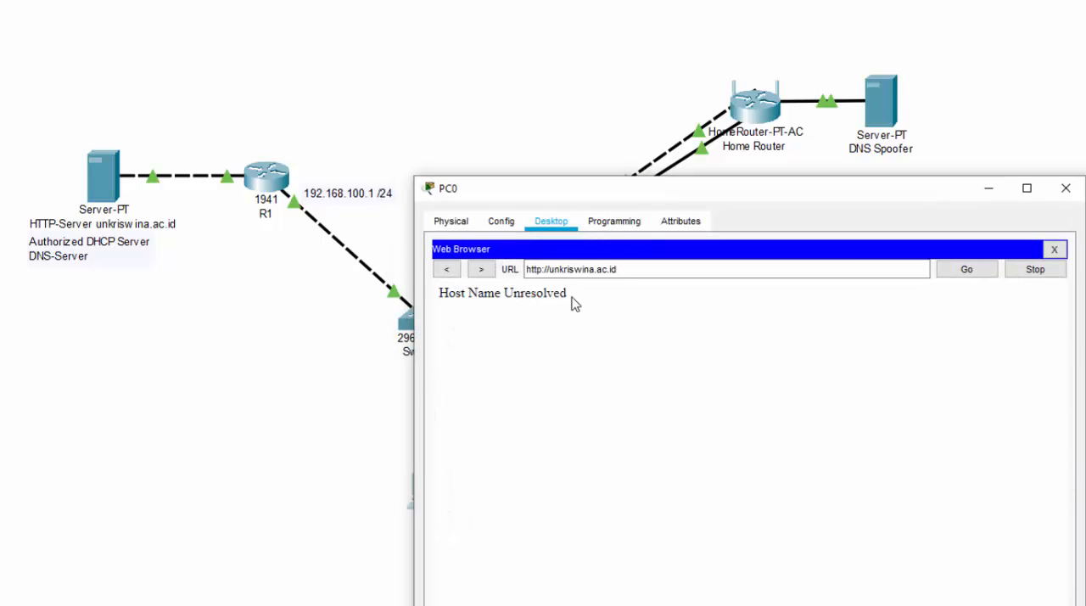
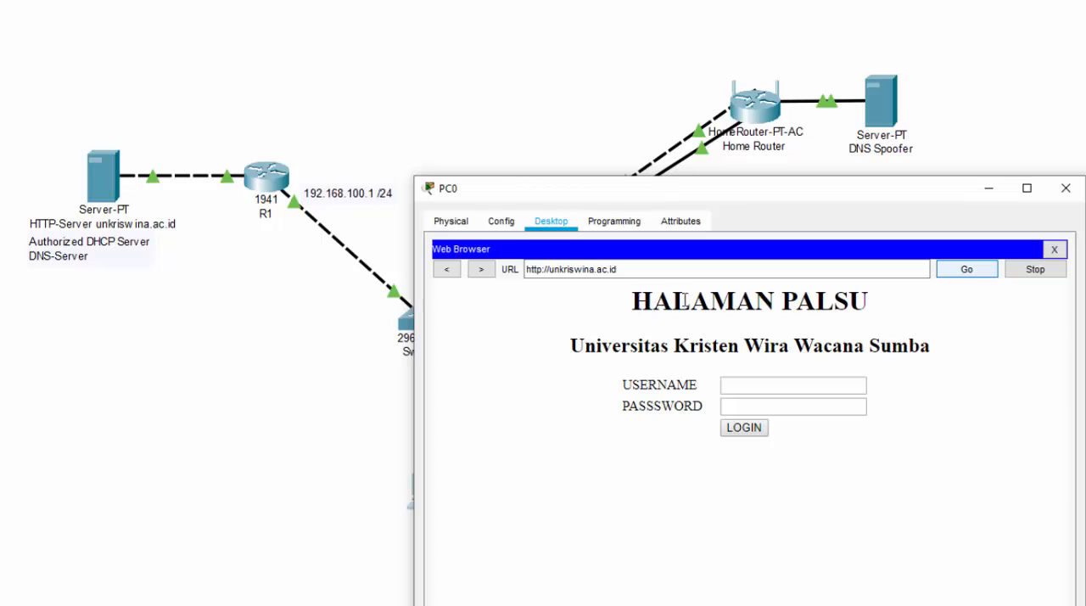
pyautogui.moveTo(639, 300); pyautogui.dragTo(879, 310)
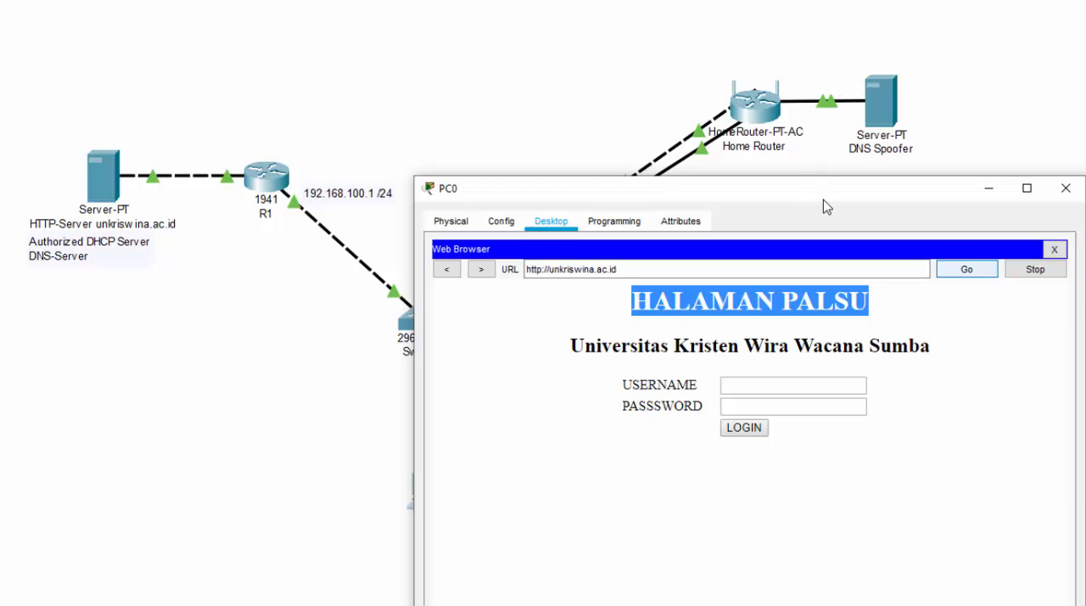
pyautogui.click(849, 443)
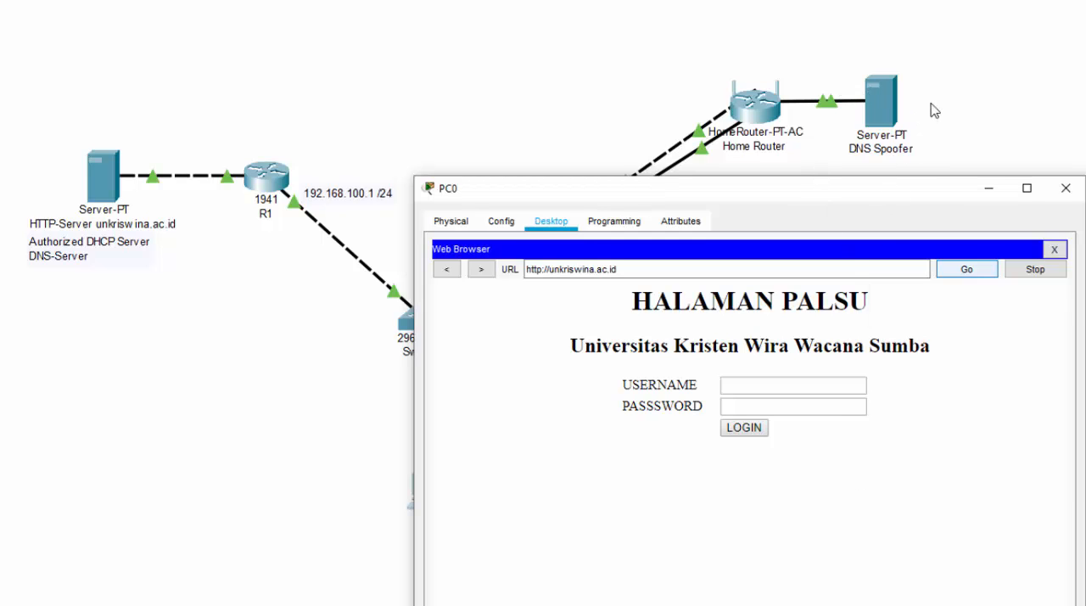
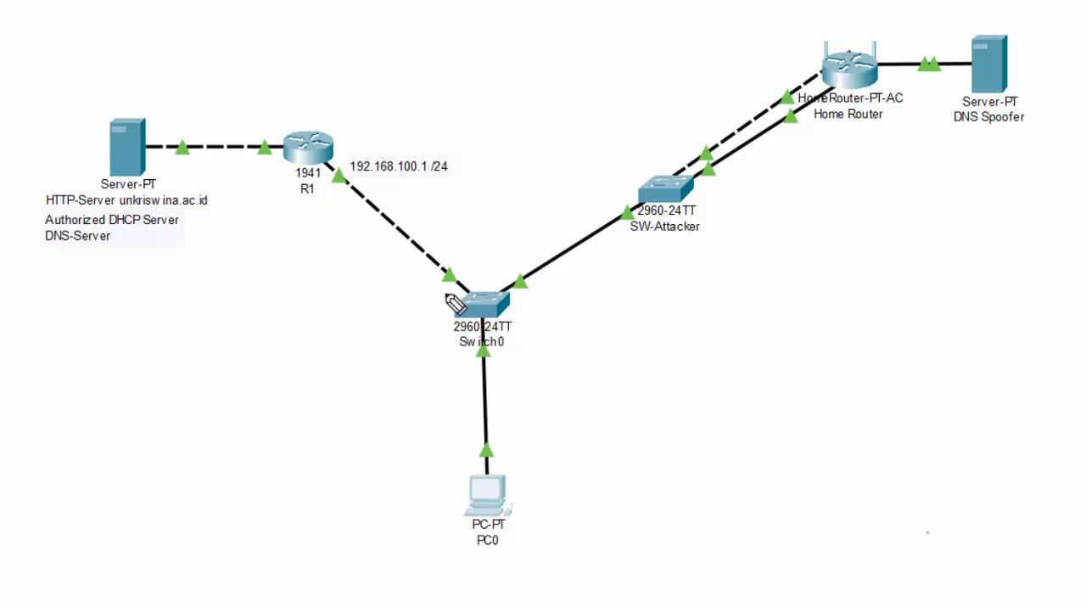
pyautogui.moveTo(507, 271); pyautogui.dragTo(422, 358)
pyautogui.moveTo(485, 401)
pyautogui.mouseDown()
pyautogui.moveTo(528, 300)
pyautogui.moveTo(436, 330)
pyautogui.moveTo(557, 340)
pyautogui.moveTo(514, 267)
pyautogui.mouseUp()
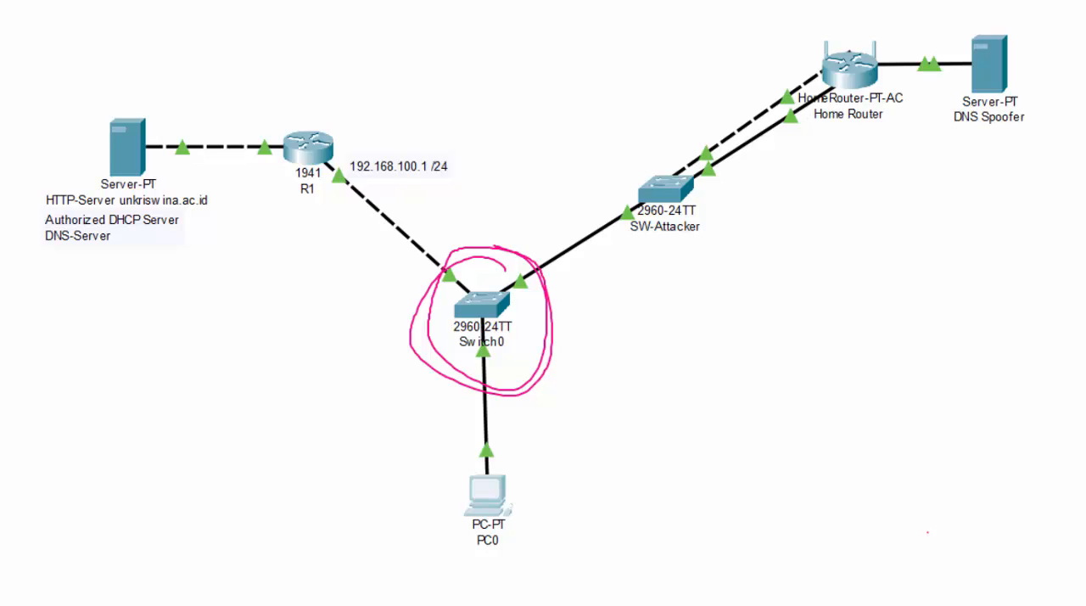
pyautogui.moveTo(424, 468); pyautogui.dragTo(553, 439)
pyautogui.moveTo(585, 471)
pyautogui.mouseDown()
pyautogui.moveTo(448, 548)
pyautogui.moveTo(480, 451)
pyautogui.mouseUp()
pyautogui.moveTo(582, 492)
pyautogui.mouseDown()
pyautogui.moveTo(641, 477)
pyautogui.moveTo(897, 254)
pyautogui.moveTo(866, 95)
pyautogui.mouseUp()
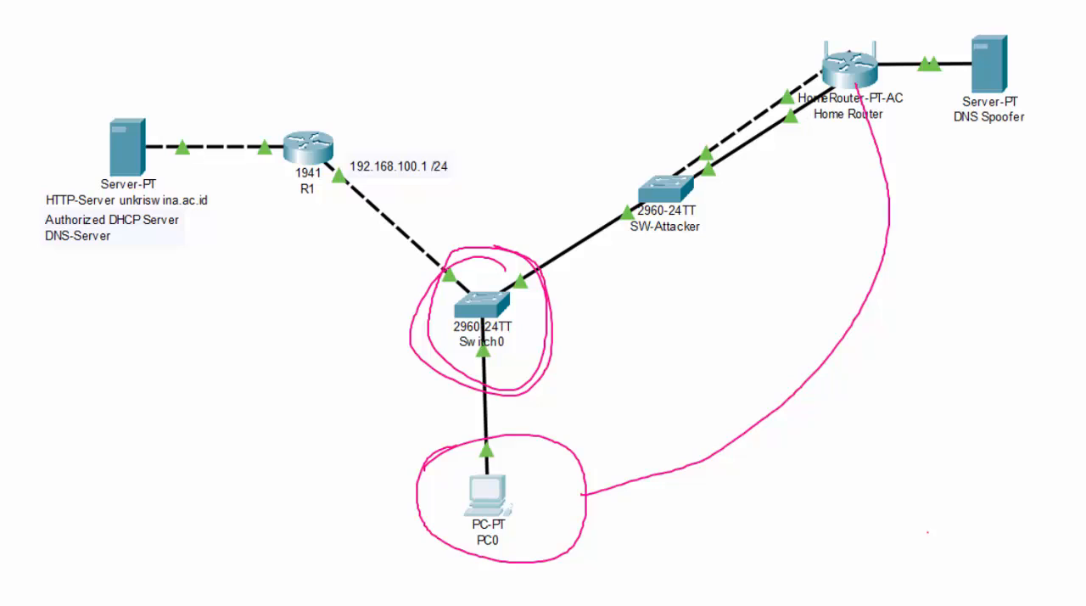
pyautogui.press('Escape')
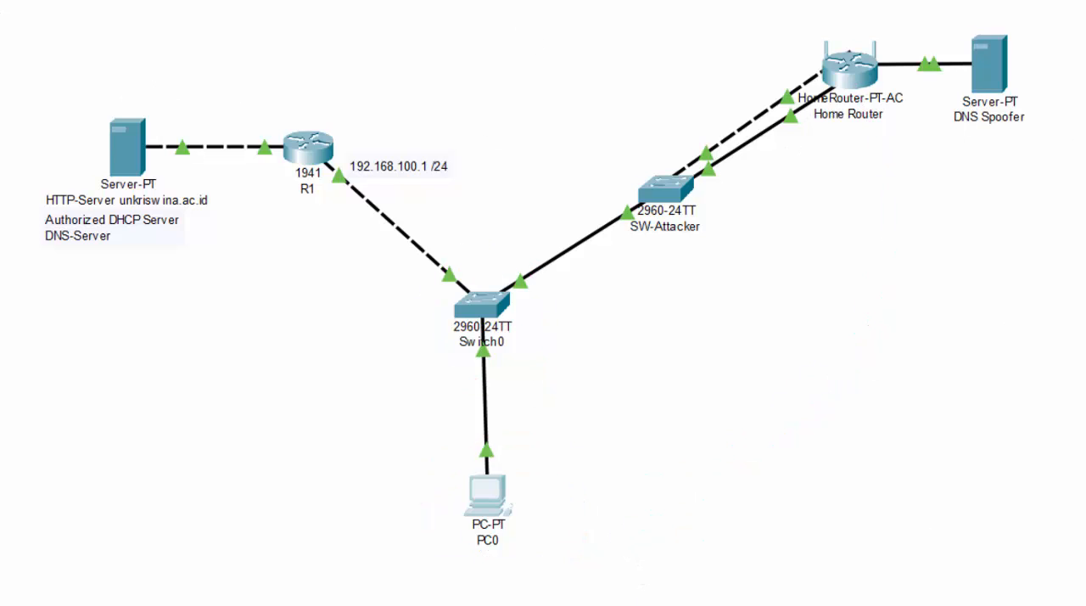
# Reconnect PC0's cable from Switch0 directly to the Home Router and reposition PC0 near that router.
pyautogui.moveTo(488, 353); pyautogui.dragTo(862, 75)
pyautogui.click(862, 75)
pyautogui.click(900, 97)
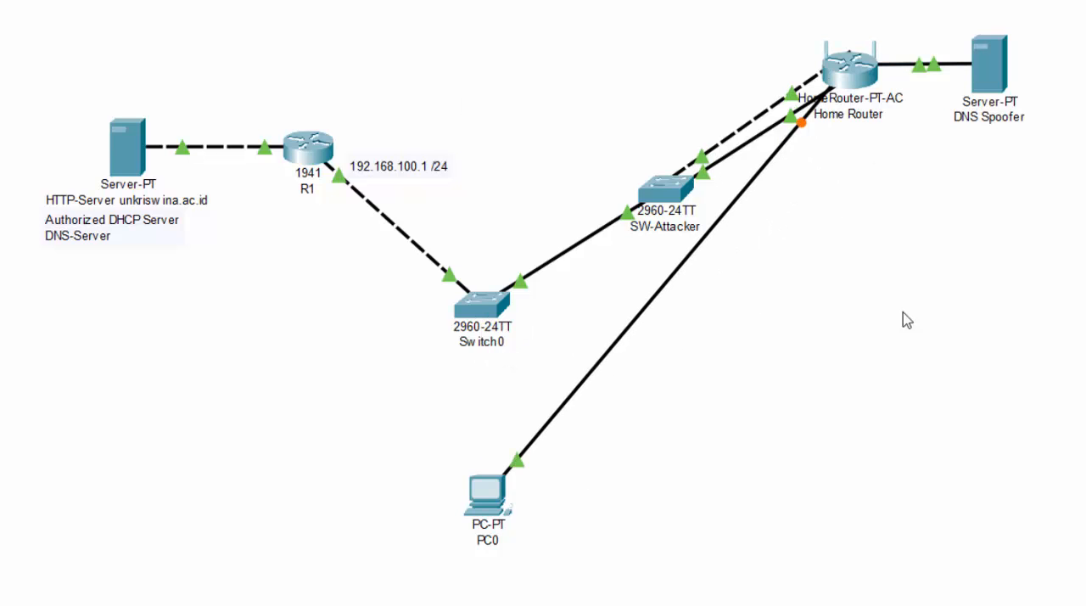
pyautogui.moveTo(503, 503); pyautogui.dragTo(959, 312)
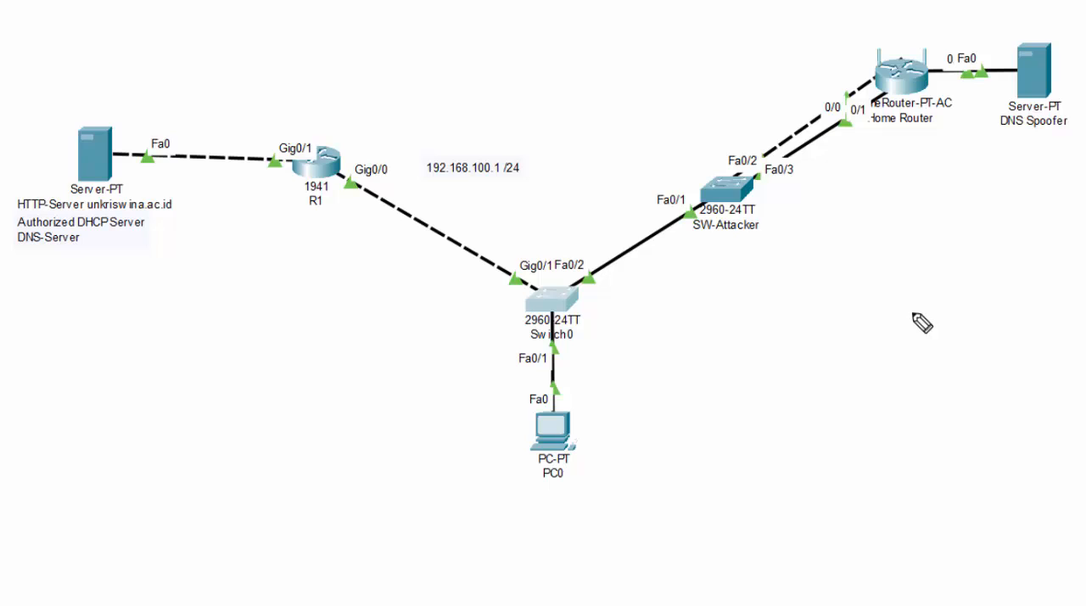
pyautogui.moveTo(491, 298)
pyautogui.mouseDown()
pyautogui.moveTo(514, 249)
pyautogui.moveTo(619, 257)
pyautogui.moveTo(647, 337)
pyautogui.moveTo(496, 349)
pyautogui.moveTo(489, 281)
pyautogui.mouseUp()
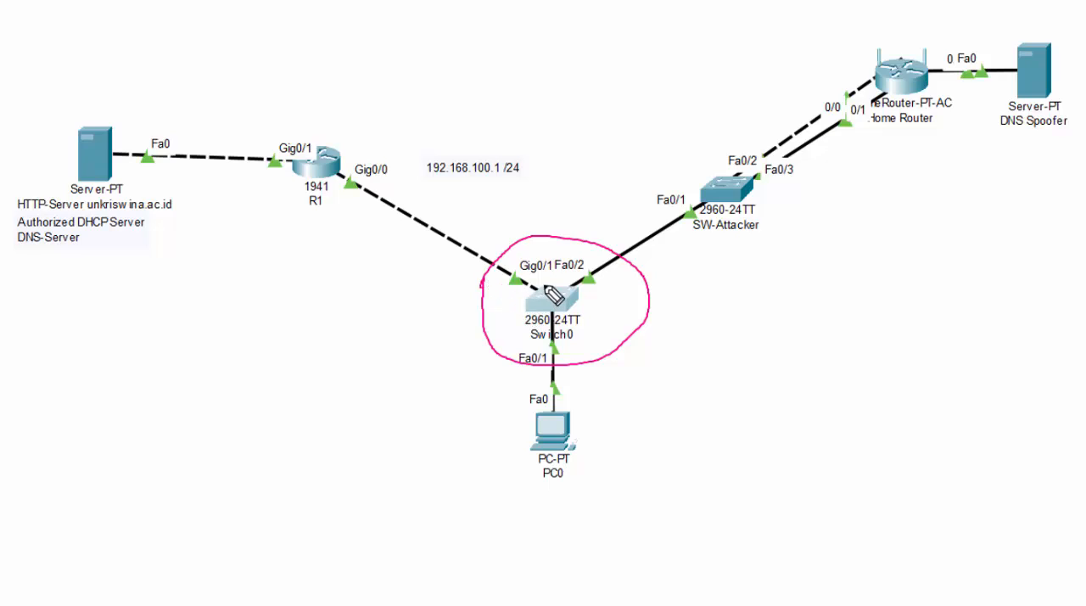
pyautogui.moveTo(544, 289)
pyautogui.mouseDown()
pyautogui.moveTo(530, 290)
pyautogui.moveTo(541, 297)
pyautogui.moveTo(543, 286)
pyautogui.moveTo(531, 290)
pyautogui.moveTo(547, 300)
pyautogui.moveTo(552, 290)
pyautogui.moveTo(537, 296)
pyautogui.mouseUp()
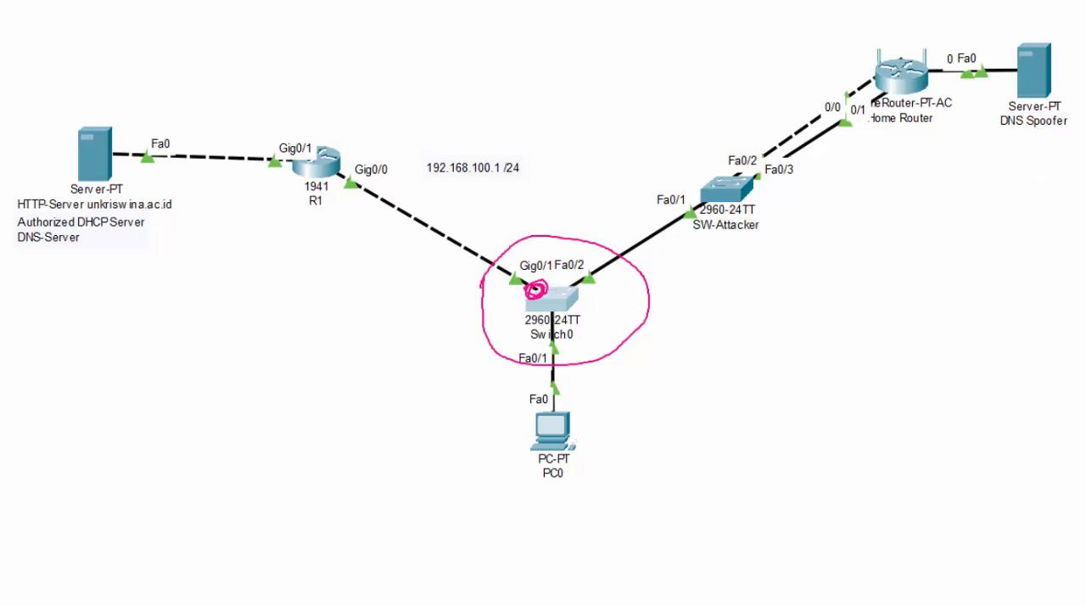
pyautogui.press('Escape')
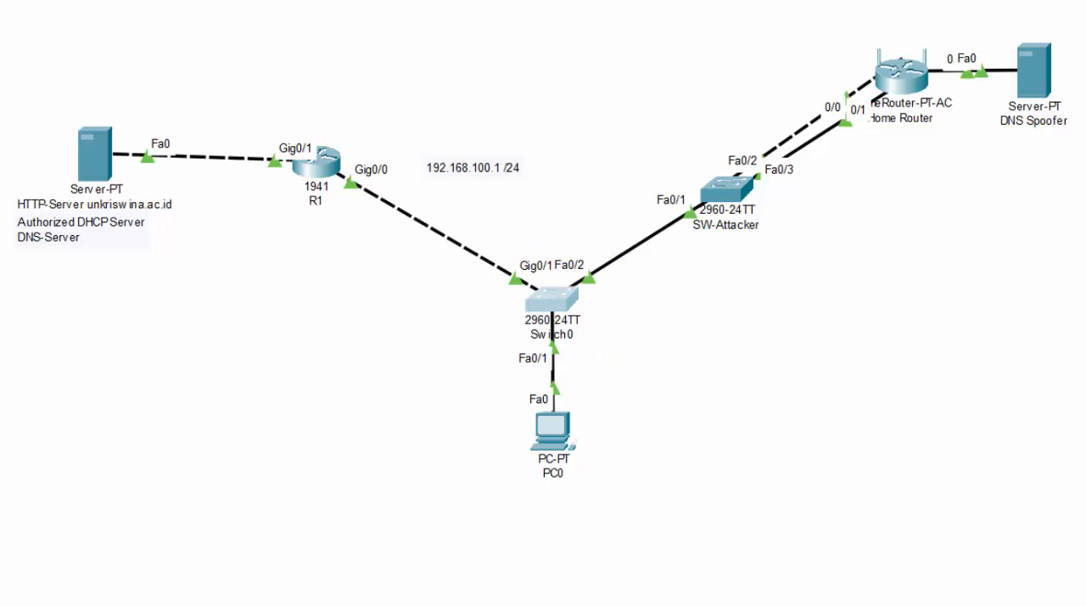
# Open Switch0's command line and enter global configuration mode with ENABLE and CONF T.
pyautogui.click(564, 292)
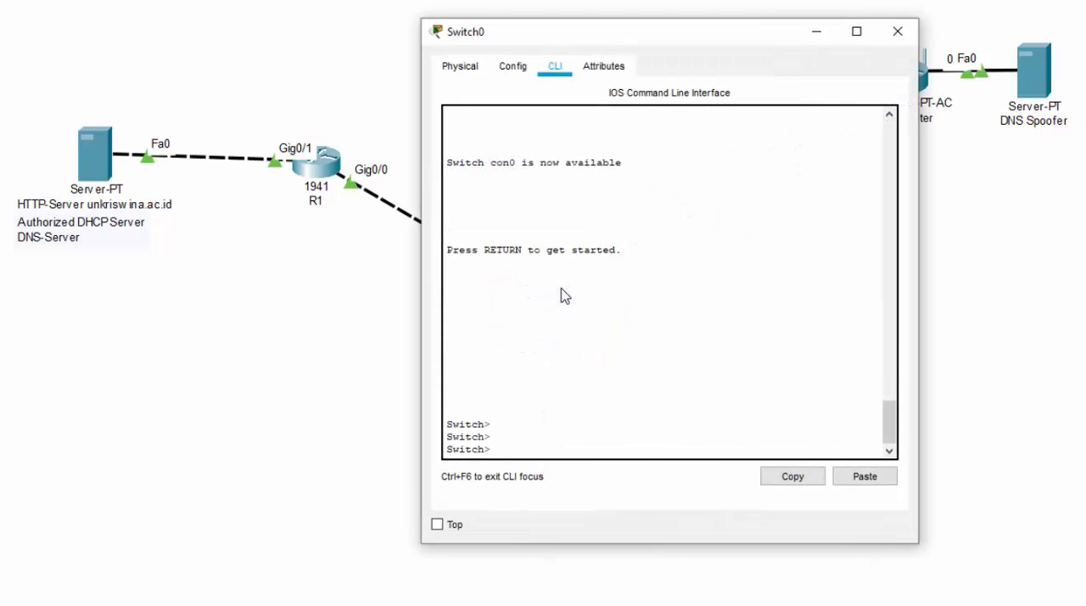
pyautogui.moveTo(670, 32); pyautogui.dragTo(866, 20)
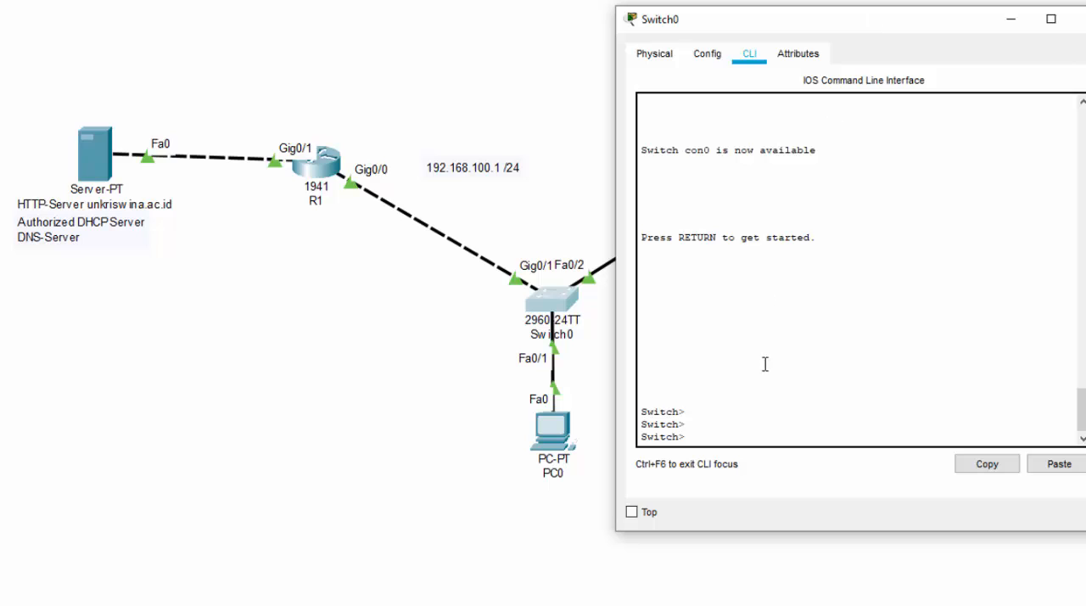
pyautogui.click(741, 443)
pyautogui.write('ENABLE')
pyautogui.press('Return')
pyautogui.write('CO')
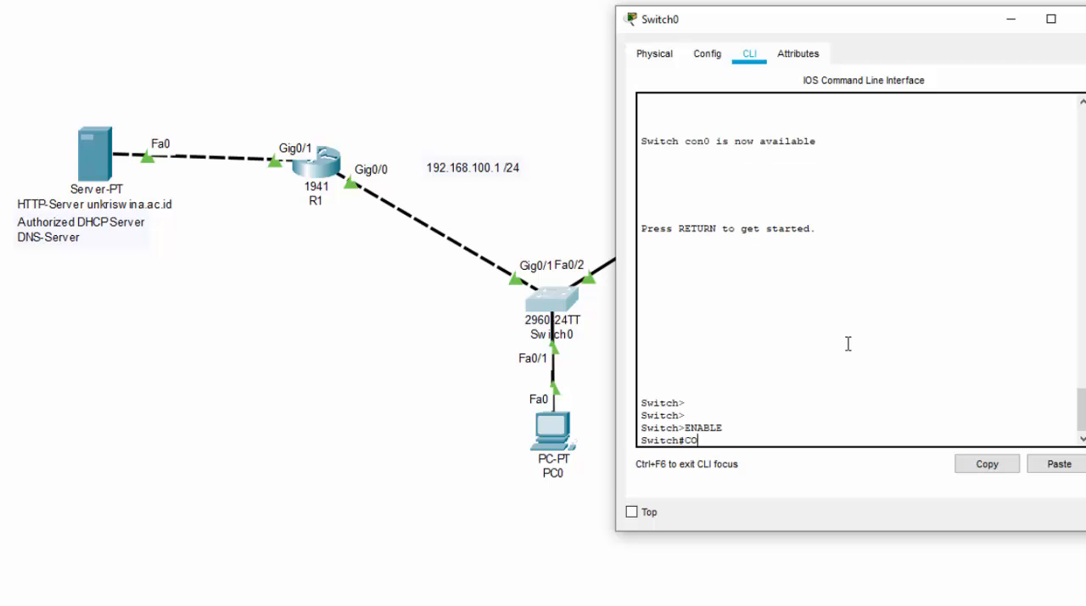
pyautogui.write('NF T')
pyautogui.press('Return')
# Set interface G0/1, the link to R1, as a trusted DHCP snooping port with IP DHCP SNOOPING TRUST.
pyautogui.write('I')
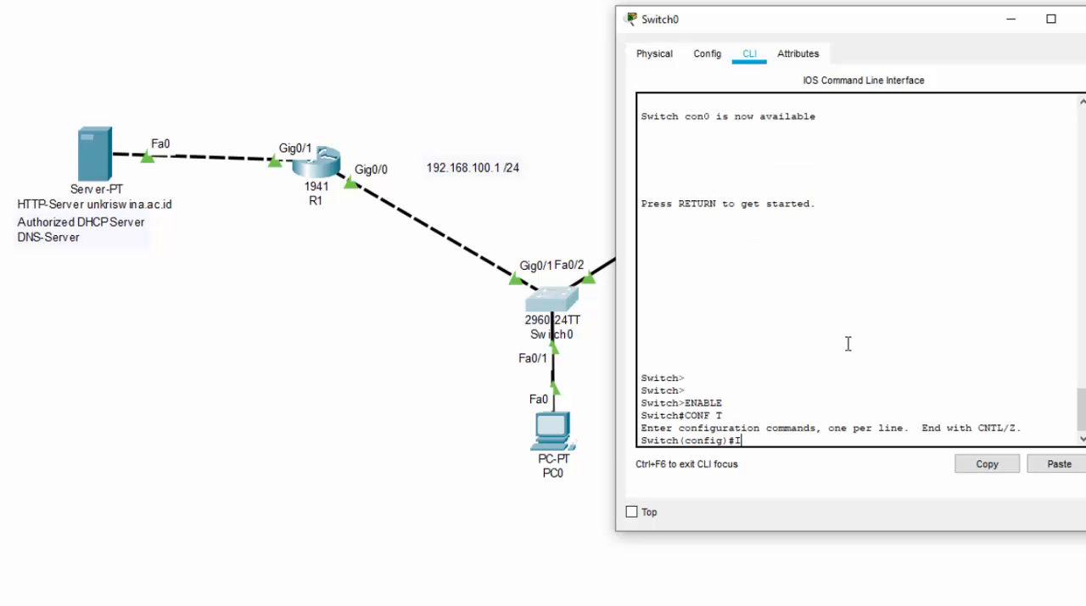
pyautogui.write('NT G0/1')
pyautogui.press('Return')
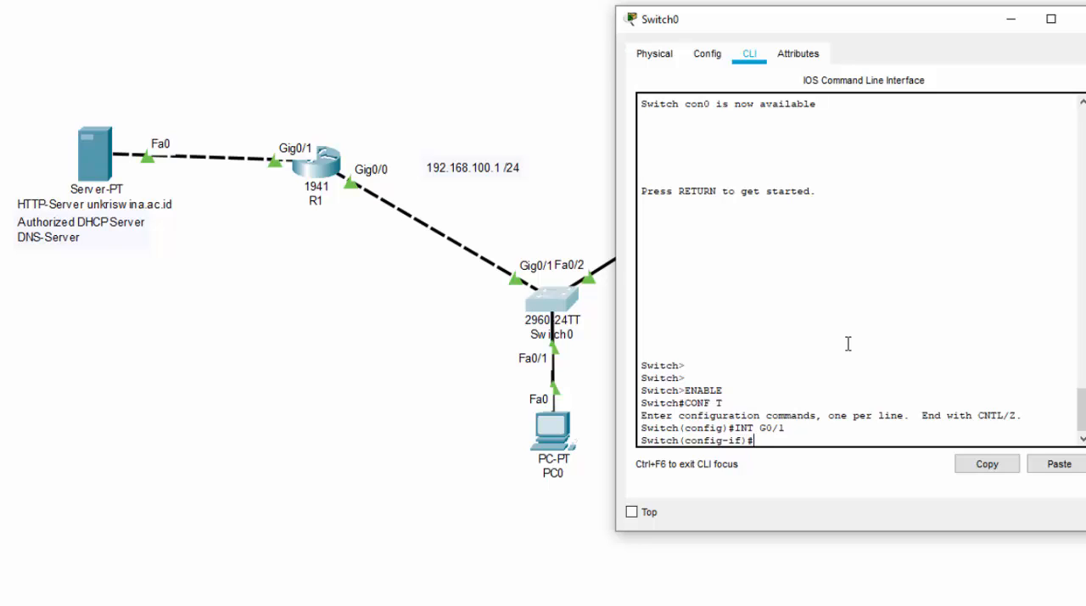
pyautogui.write('IP DHCP SNOOPING ')
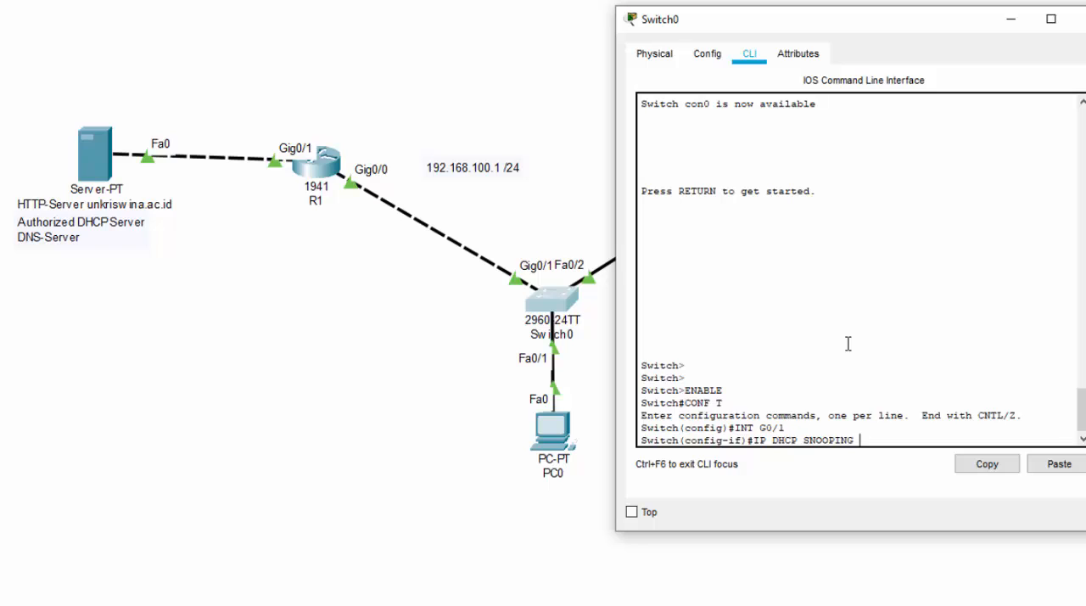
pyautogui.write('TRUST')
pyautogui.press('Return')
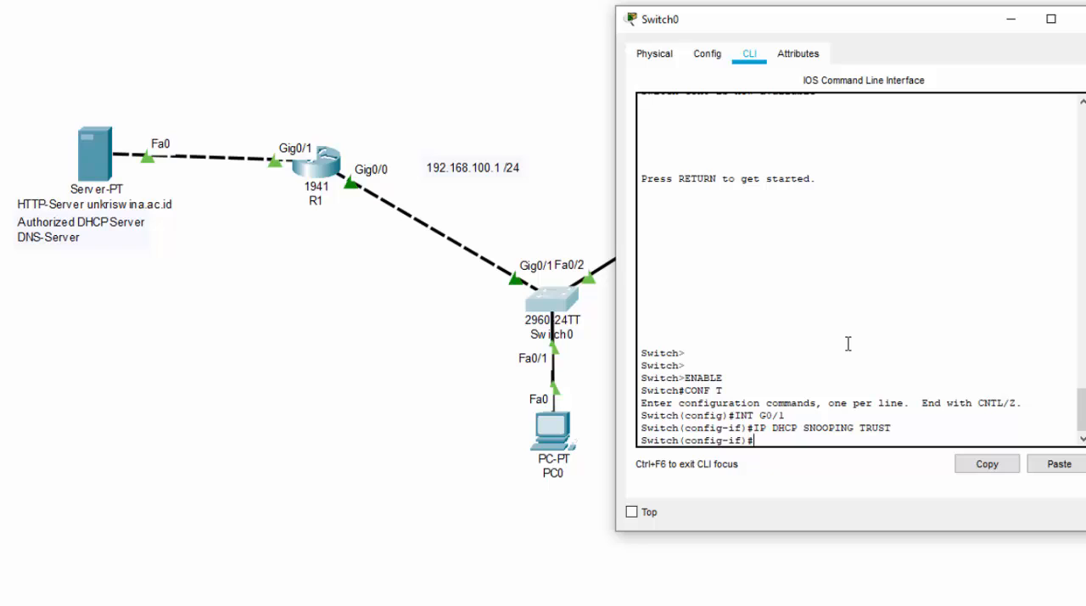
# Exit interface configuration and enable DHCP snooping globally on Switch0 with IP DHCP SNOOPING.
pyautogui.write('EXIT')
pyautogui.press('Return')
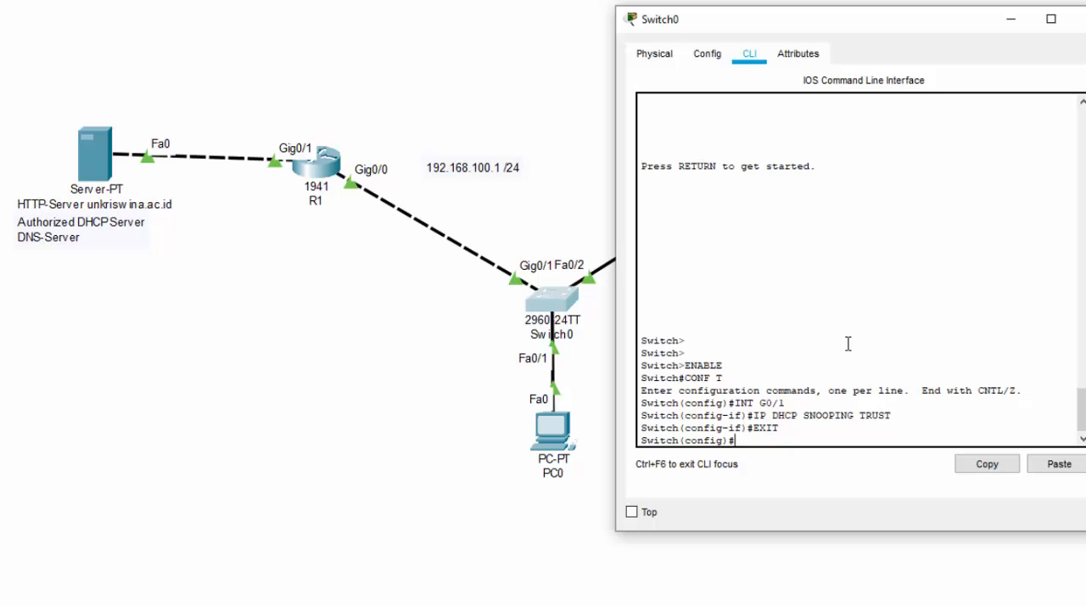
pyautogui.write('IP DHCP SNOOPING')
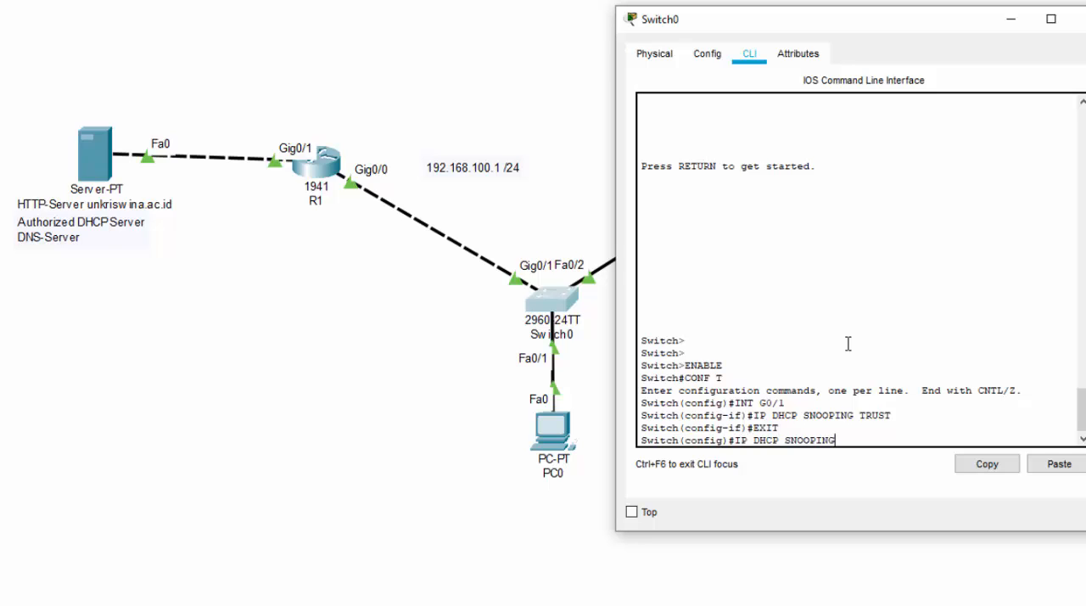
pyautogui.press('Return')
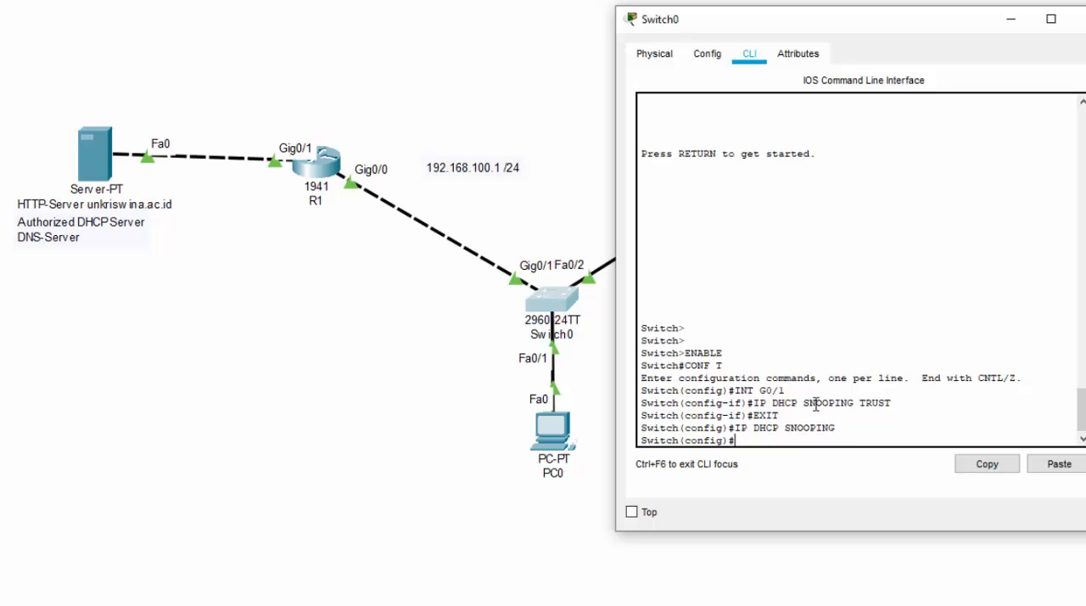
pyautogui.moveTo(837, 428); pyautogui.dragTo(731, 432)
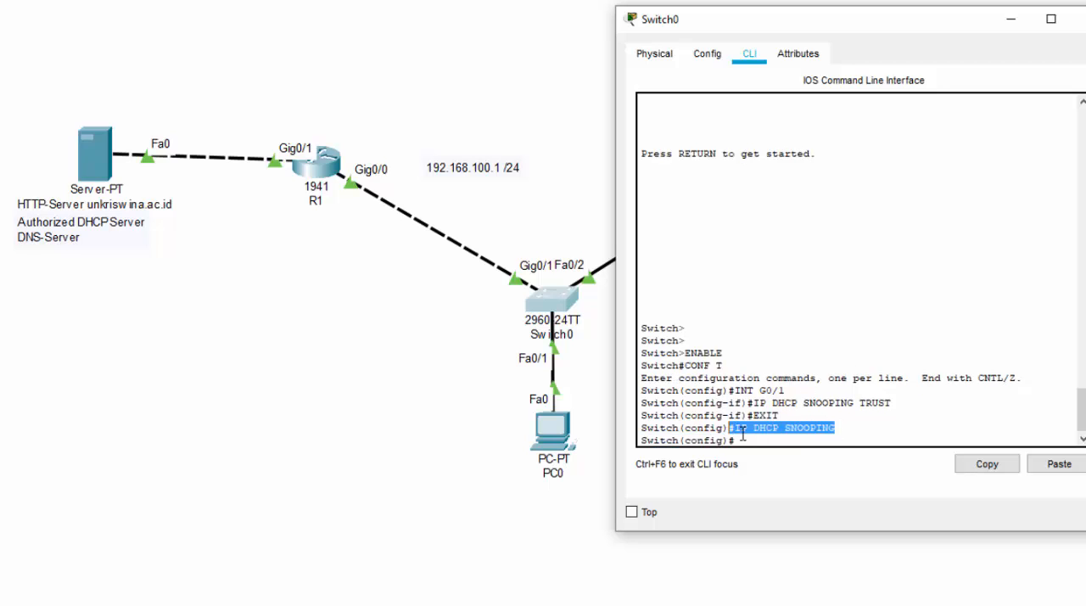
pyautogui.click(757, 438)
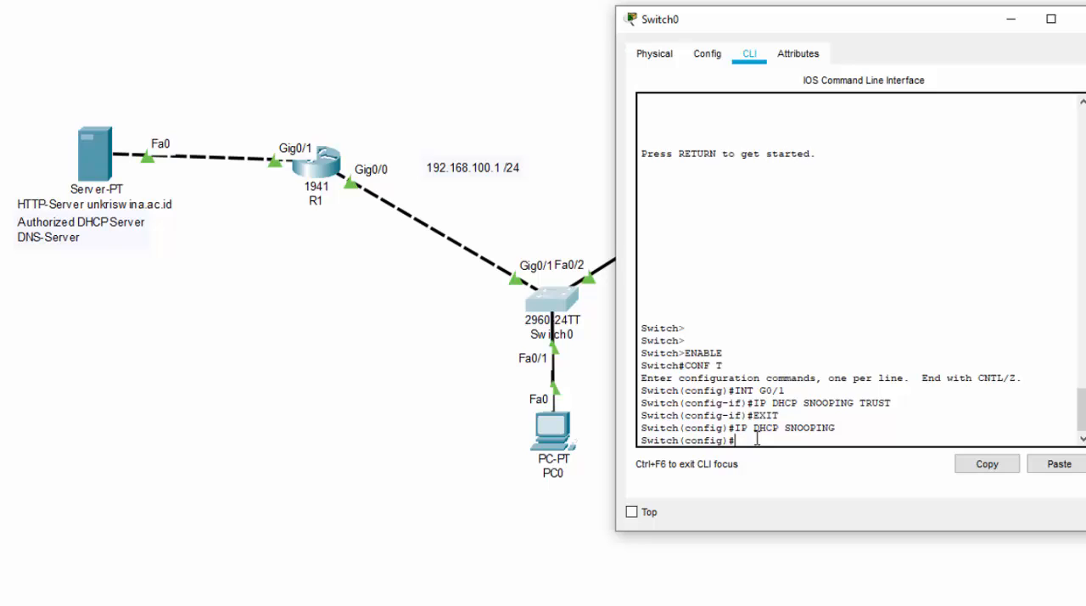
pyautogui.moveTo(843, 431); pyautogui.dragTo(769, 429)
pyautogui.click(765, 434)
# Enable DHCP snooping for the VLANs with IP DHCP SNOOPING VLAN 1 10 on Switch0.
pyautogui.write('IP DHCP SNOOP')
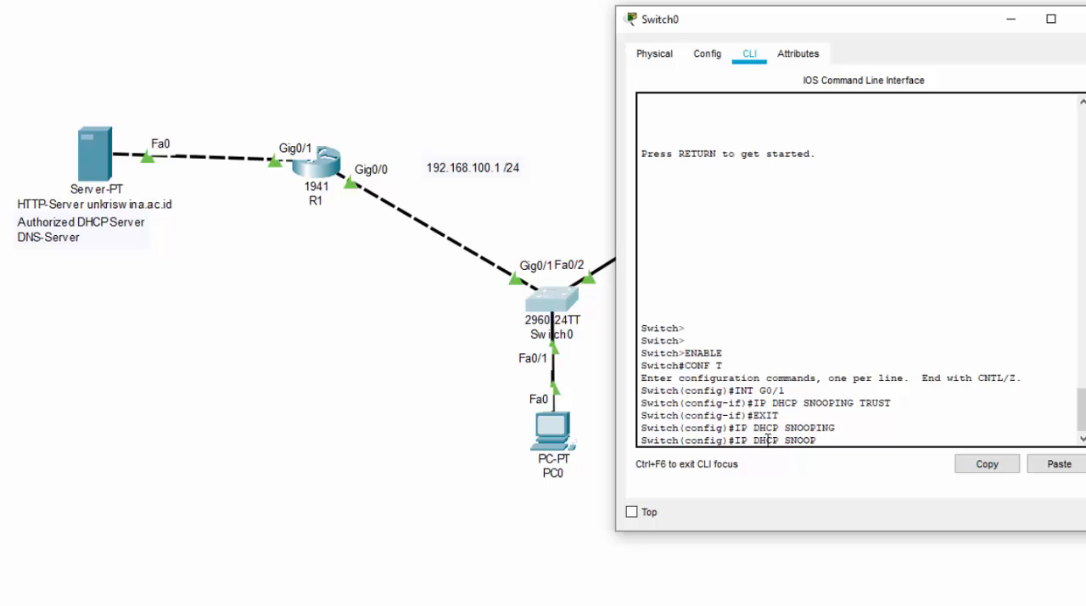
pyautogui.write('ING VLAN 1 10')
pyautogui.press('Return')
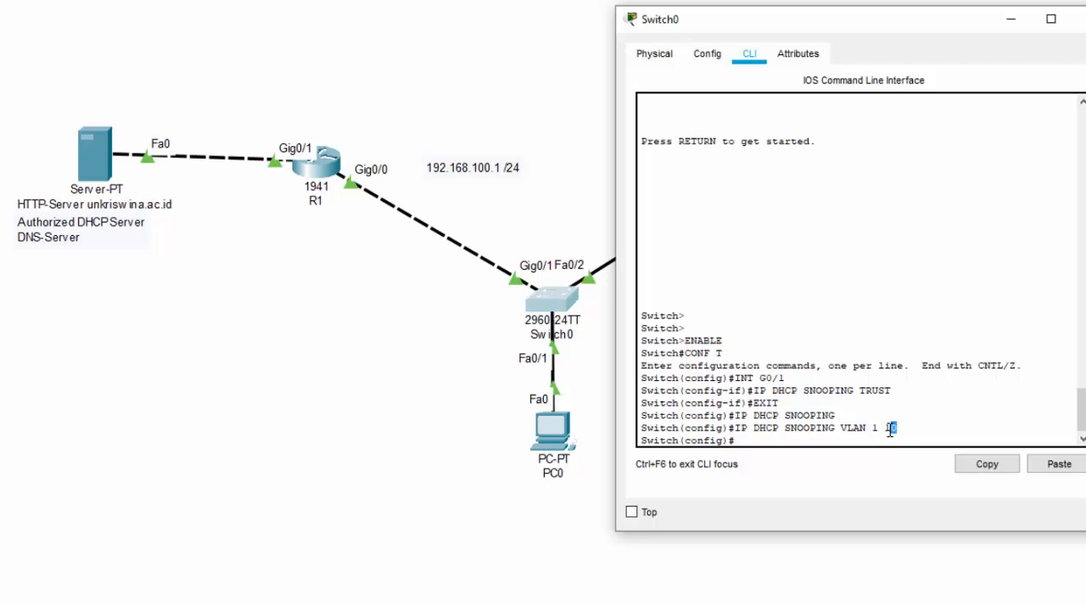
# Extend DHCP snooping to the VLAN range 1-100 by reissuing the VLAN command with 1-100.
pyautogui.press('Up')
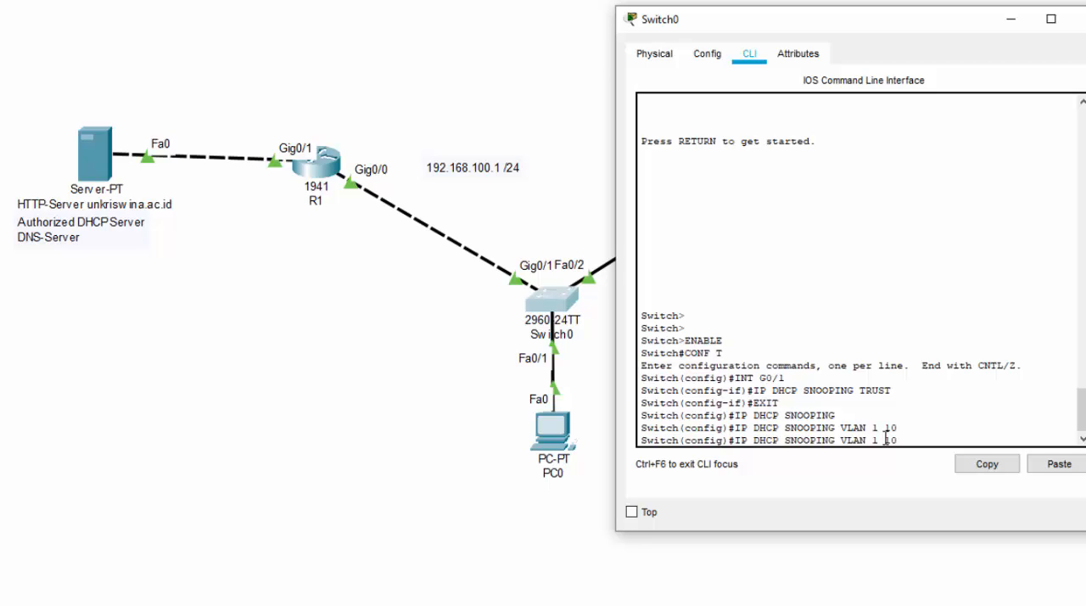
pyautogui.press('BackSpace')
pyautogui.press('BackSpace')
pyautogui.write('-100')
pyautogui.press('Return')
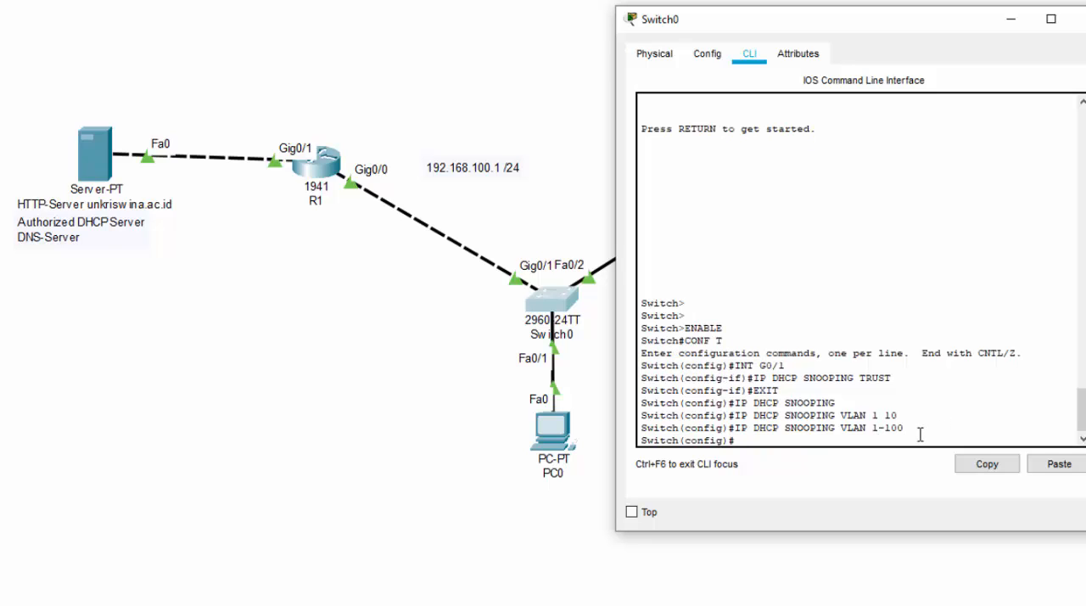
pyautogui.moveTo(905, 429); pyautogui.dragTo(790, 429)
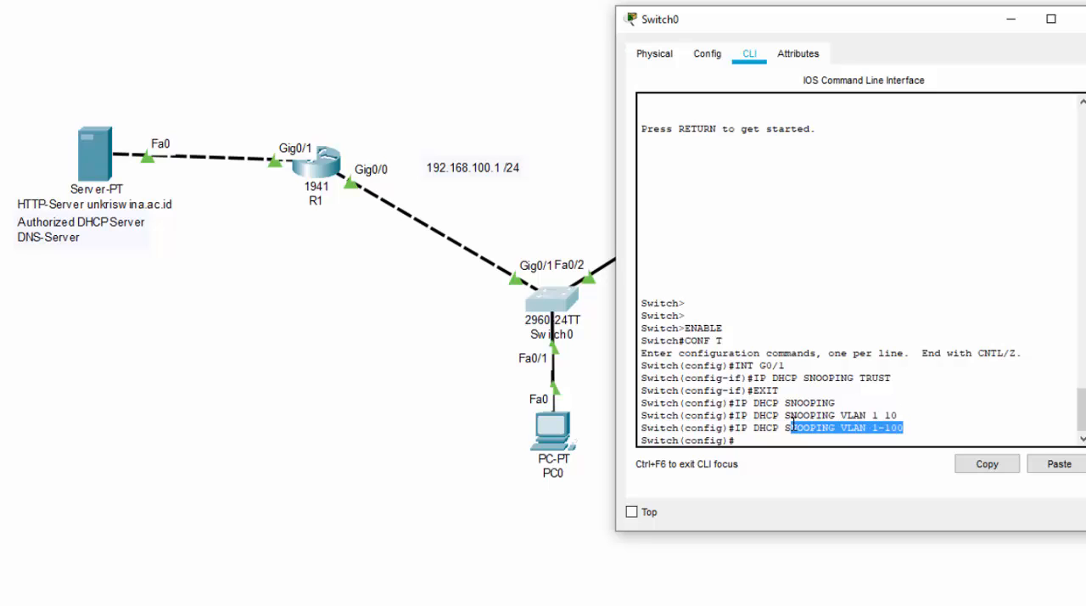
pyautogui.click(883, 430)
pyautogui.moveTo(901, 428); pyautogui.dragTo(870, 432)
pyautogui.click(875, 431)
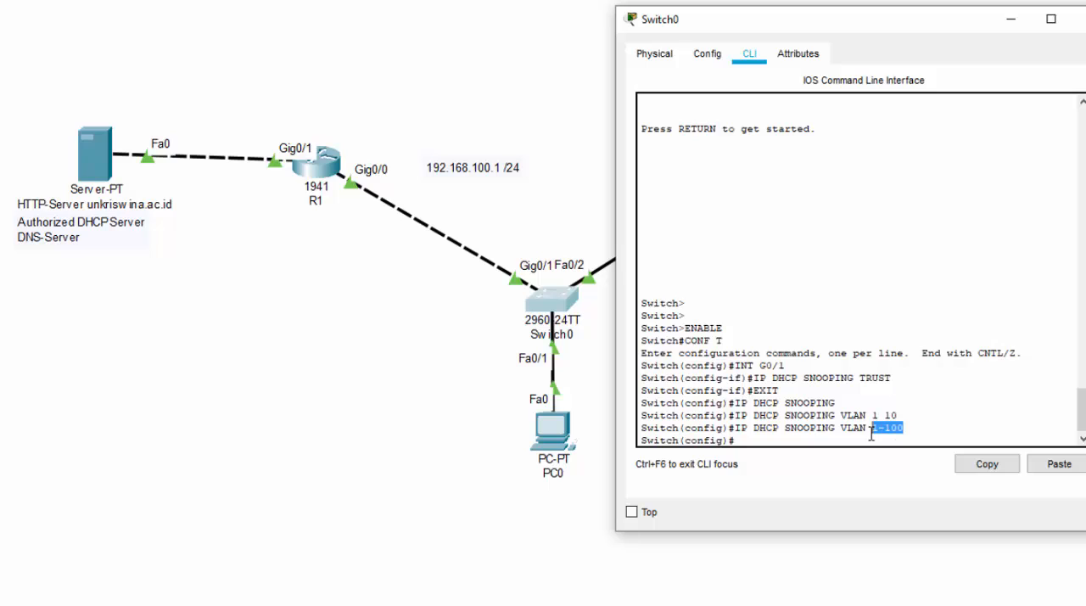
pyautogui.click(871, 435)
pyautogui.moveTo(846, 404); pyautogui.dragTo(735, 405)
# Issue the global IP DHCP SNOOPING command again on Switch0 and close its window.
pyautogui.click(751, 438)
pyautogui.write('IP[ DH')
pyautogui.press('BackSpace')
pyautogui.press('BackSpace')
pyautogui.press('BackSpace')
pyautogui.press('BackSpace')
pyautogui.write('DHCP')
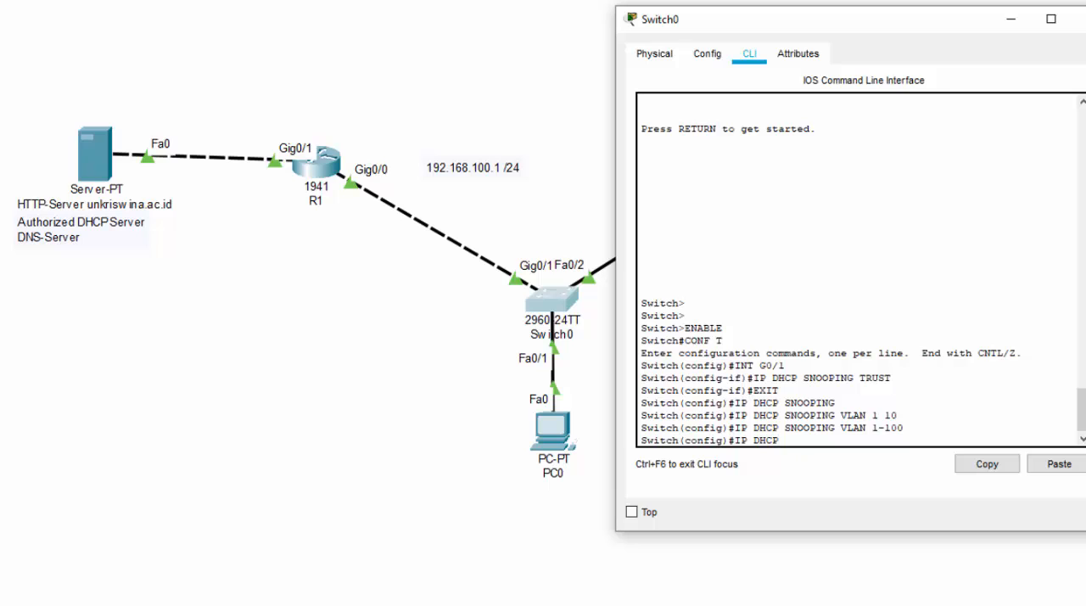
pyautogui.write(' SNOOPING')
pyautogui.press('Return')
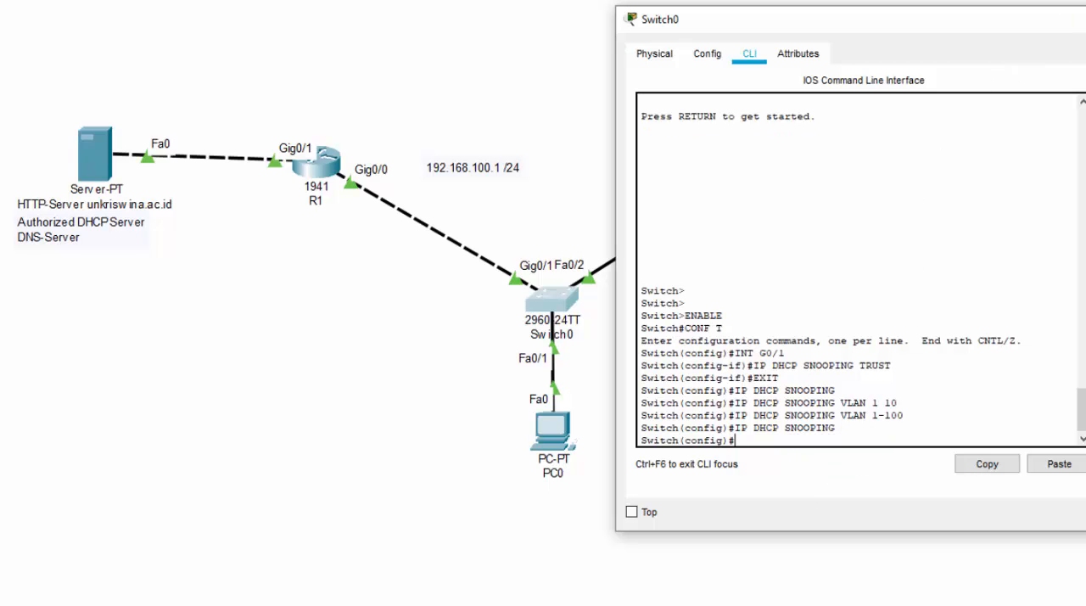
pyautogui.click(1080, 18)
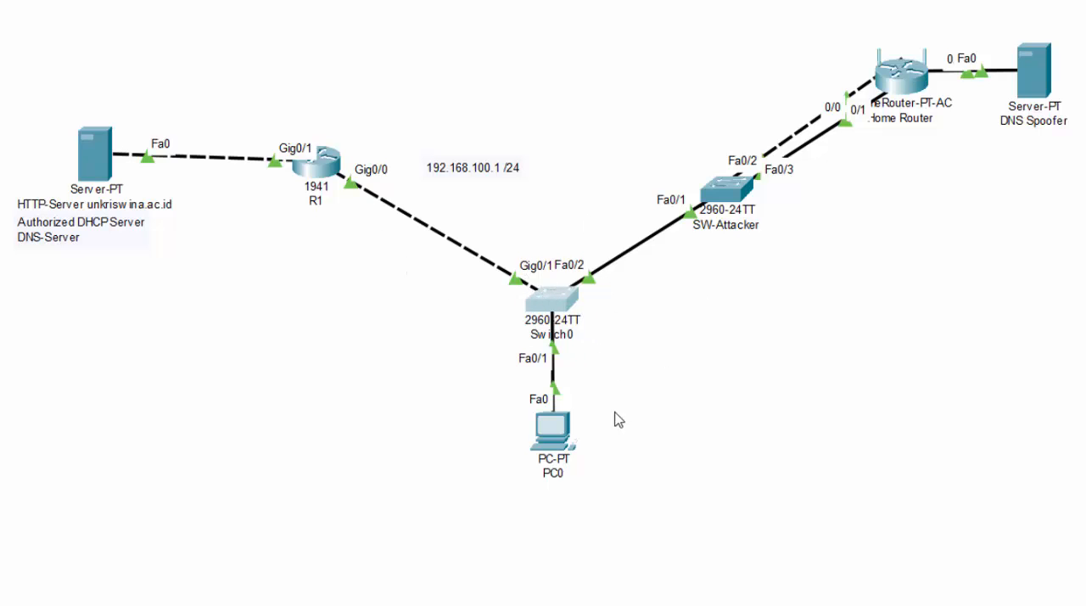
# Open PC0's IP configuration and renew its DHCP lease by switching to Static and back to DHCP.
pyautogui.click(552, 431)
pyautogui.moveTo(695, 41); pyautogui.dragTo(892, 205)
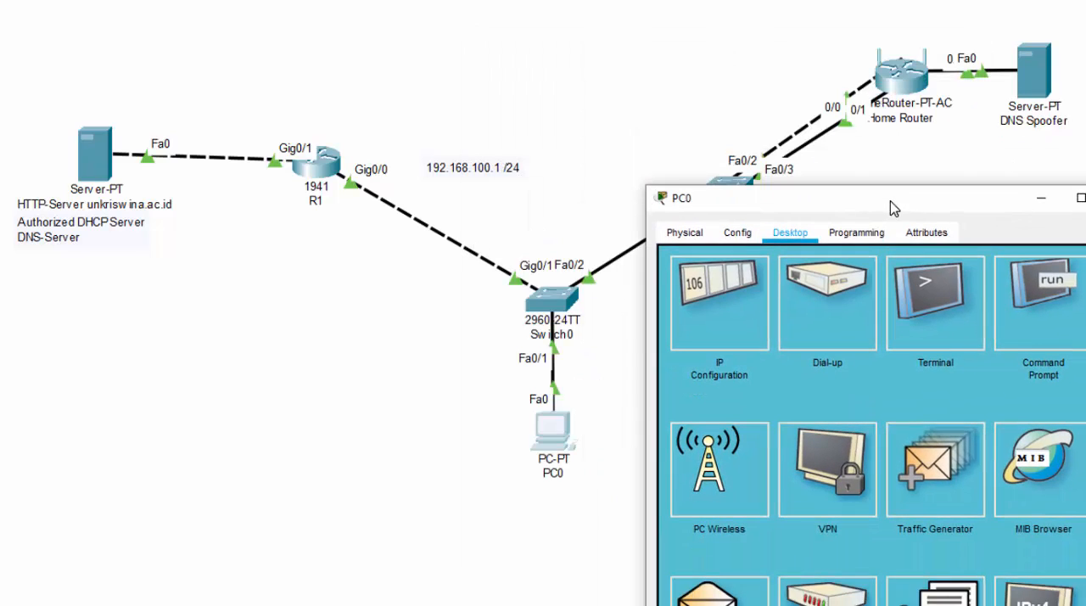
pyautogui.click(742, 311)
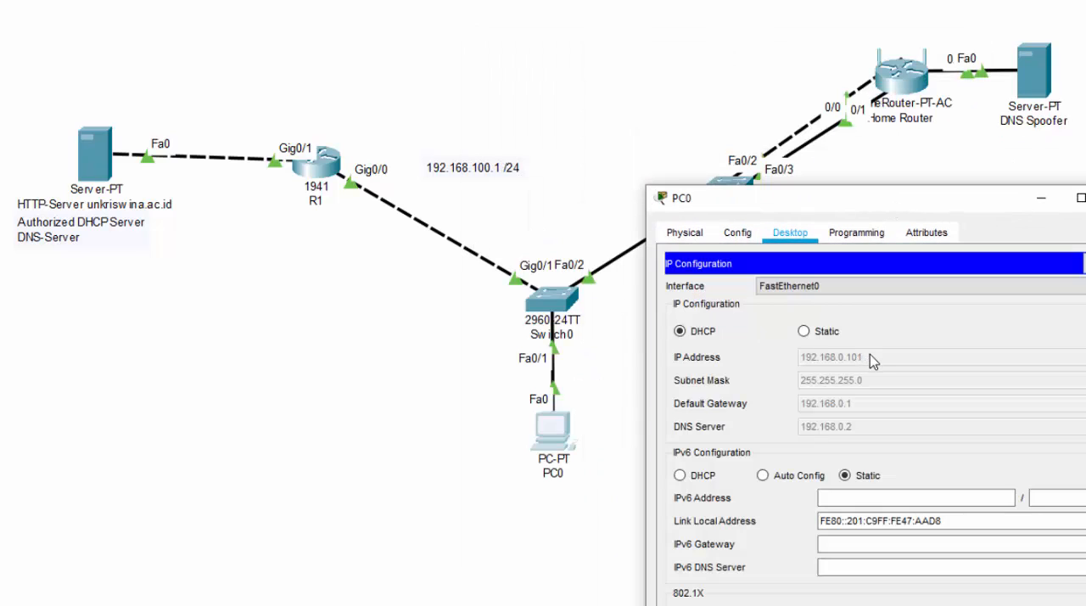
pyautogui.click(805, 332)
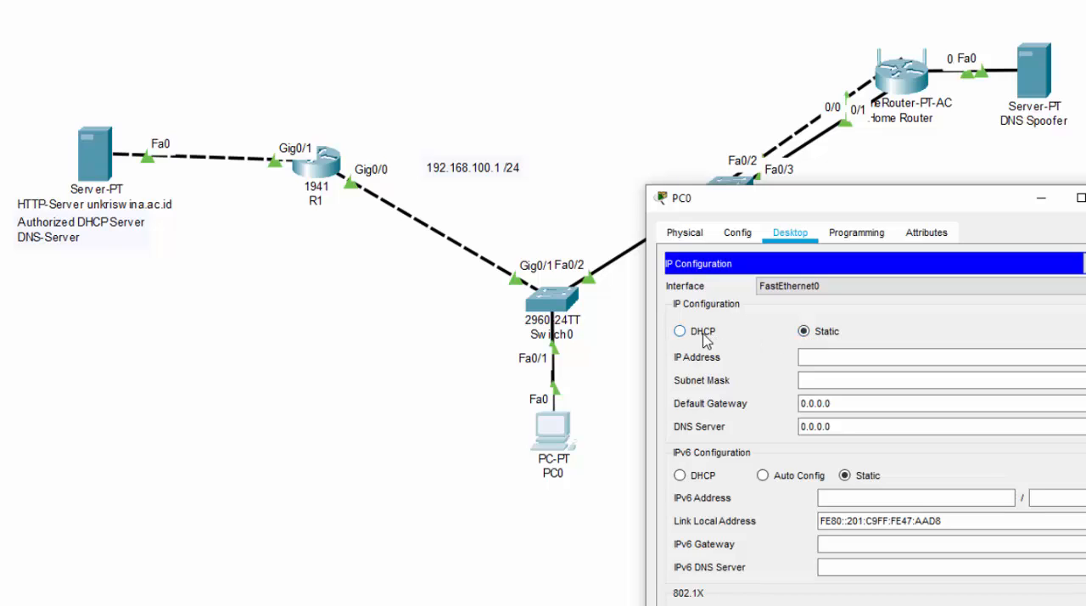
pyautogui.click(704, 335)
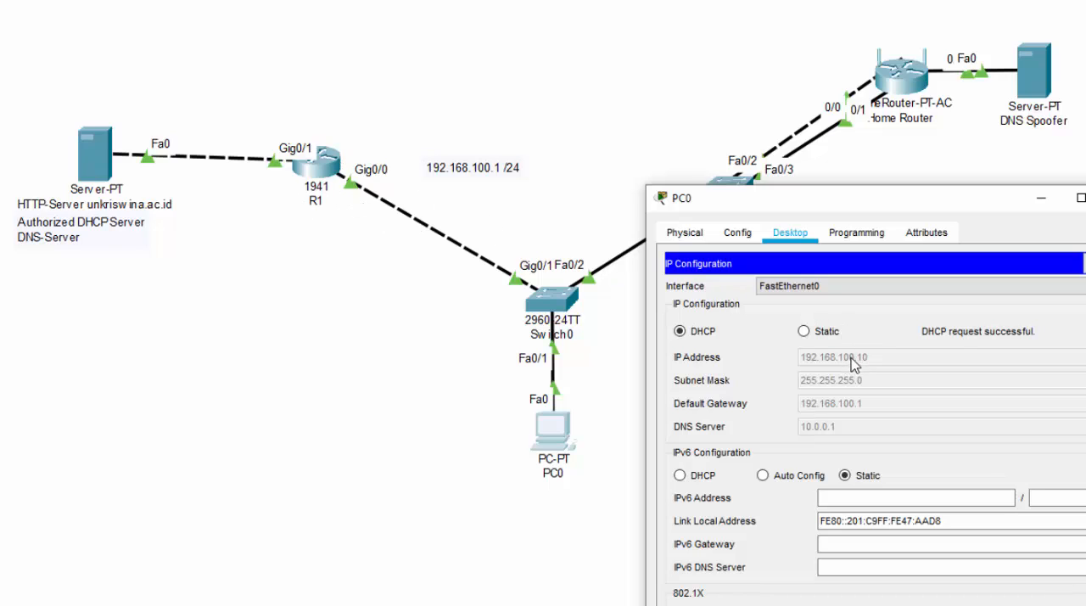
# Test PC0's lease again by alternating its addressing between Static and DHCP, ending on DHCP, and close PC0's window.
pyautogui.click(804, 331)
pyautogui.click(819, 333)
pyautogui.click(708, 334)
pyautogui.click(812, 337)
pyautogui.click(680, 331)
pyautogui.click(1080, 197)
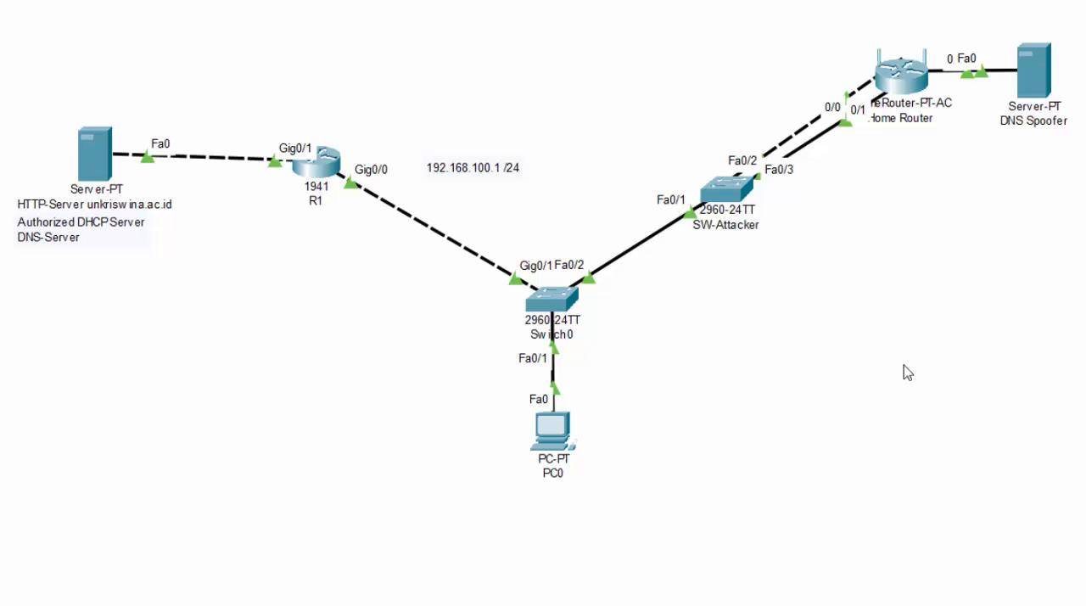
# Add a second PC to the right of PC0 and cable its Fa0 port to Fa0/3 on Switch0.
pyautogui.moveTo(382, 605); pyautogui.dragTo(791, 423)
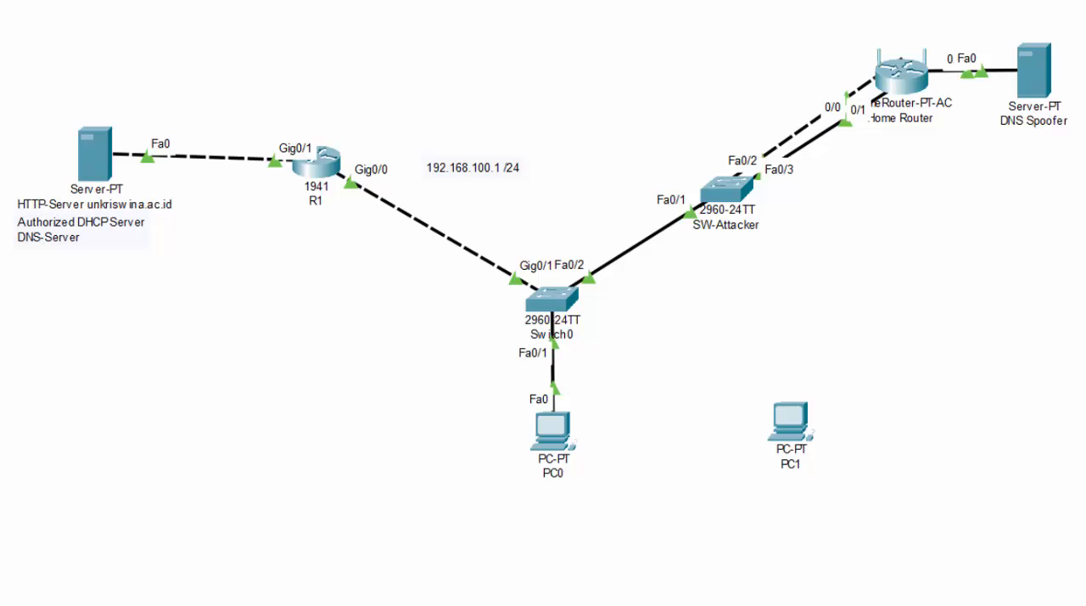
pyautogui.click(805, 431)
pyautogui.click(873, 498)
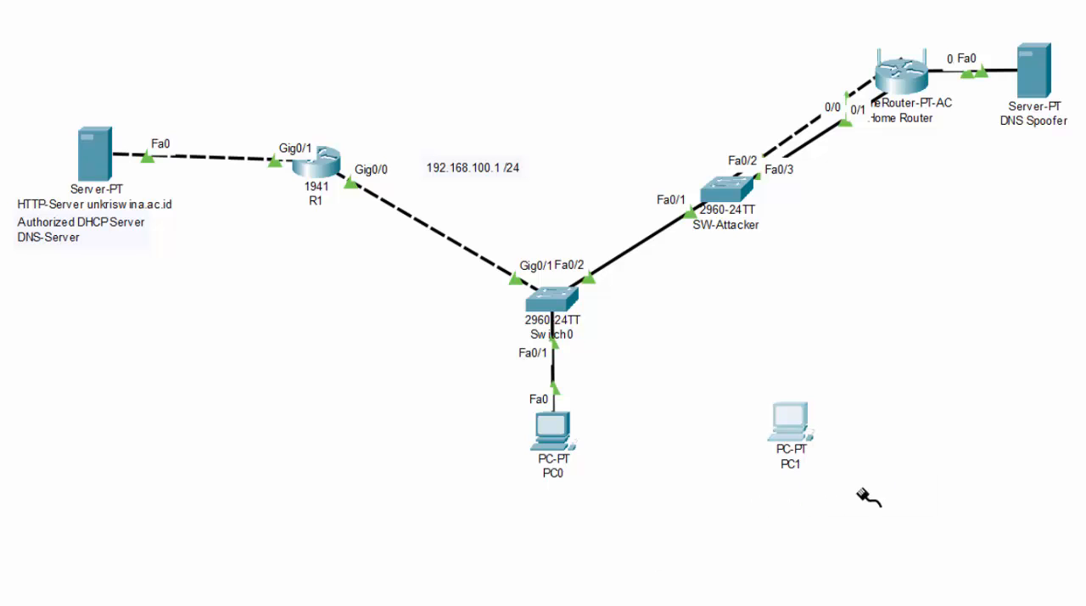
pyautogui.click(560, 301)
pyautogui.click(628, 332)
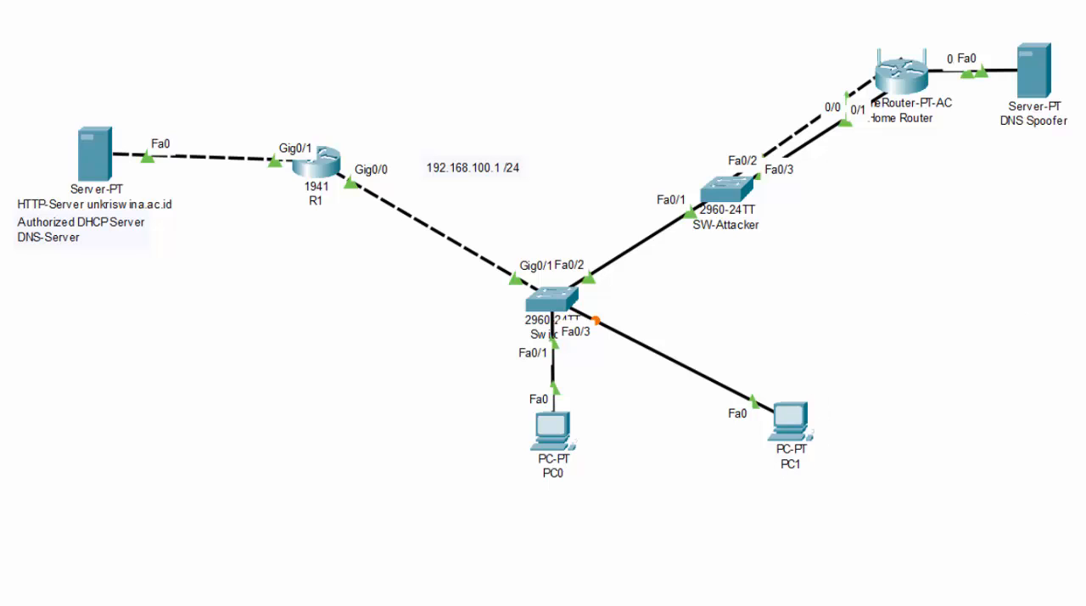
pyautogui.moveTo(820, 370)
pyautogui.mouseDown()
pyautogui.moveTo(692, 409)
pyautogui.moveTo(910, 468)
pyautogui.moveTo(746, 336)
pyautogui.moveTo(696, 428)
pyautogui.moveTo(798, 519)
pyautogui.moveTo(920, 453)
pyautogui.moveTo(750, 347)
pyautogui.moveTo(706, 497)
pyautogui.moveTo(906, 418)
pyautogui.moveTo(696, 391)
pyautogui.moveTo(803, 512)
pyautogui.mouseUp()
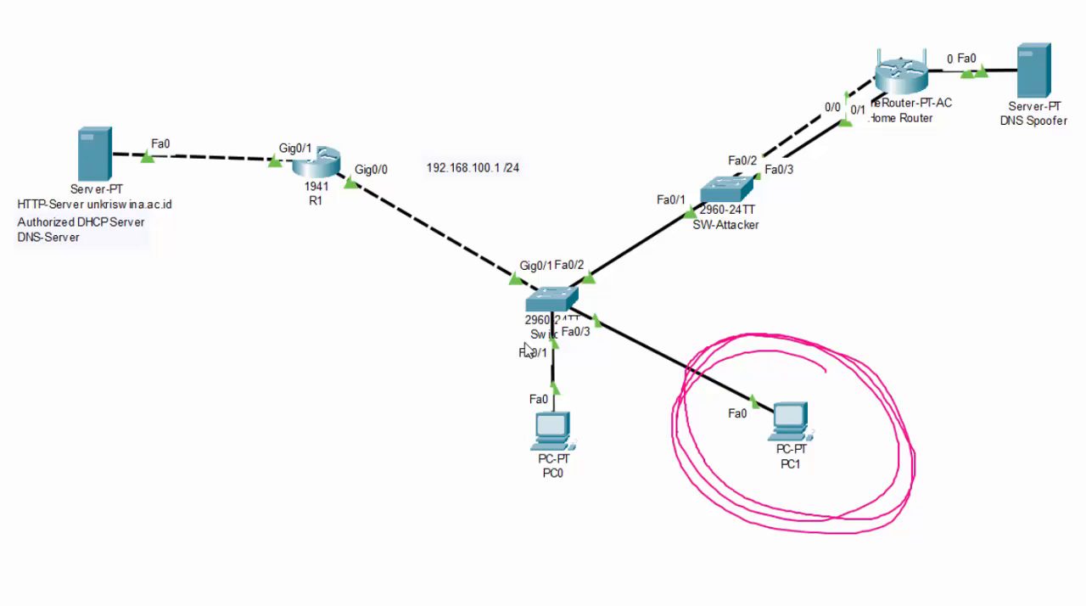
# Open Switch0's command line and enter interface range configuration for FA0/1-24.
pyautogui.click(560, 312)
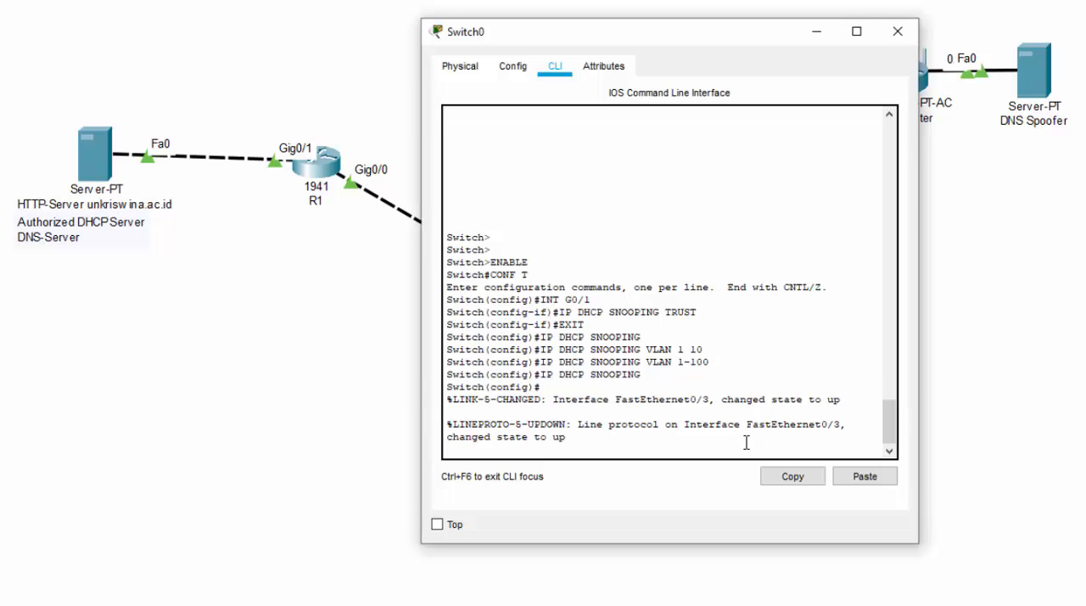
pyautogui.press('Return')
pyautogui.write('INT')
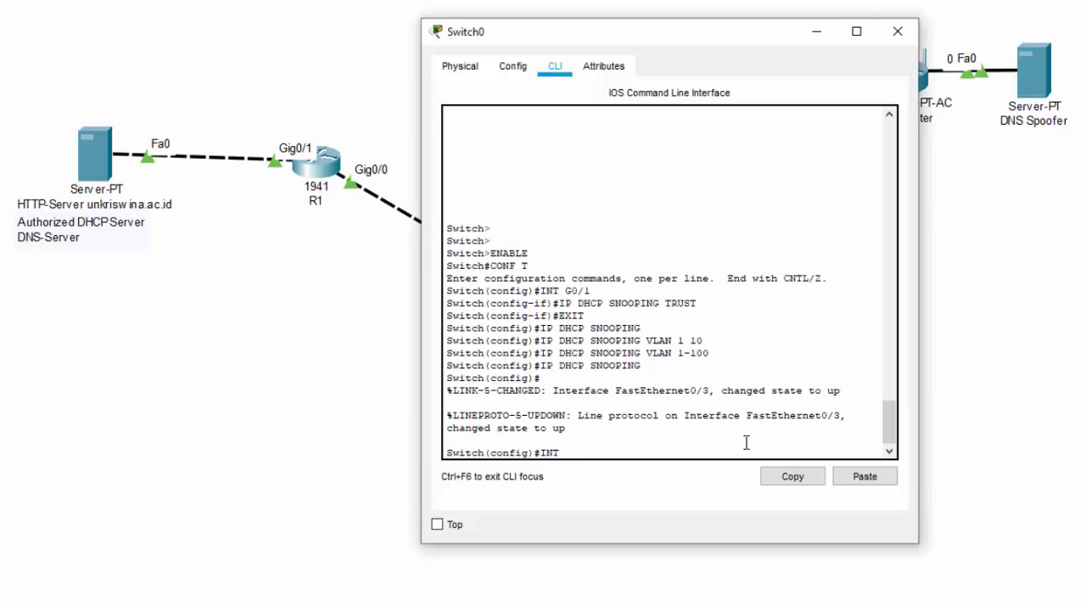
pyautogui.write(' RANGE FA0/1-24')
pyautogui.press('Return')
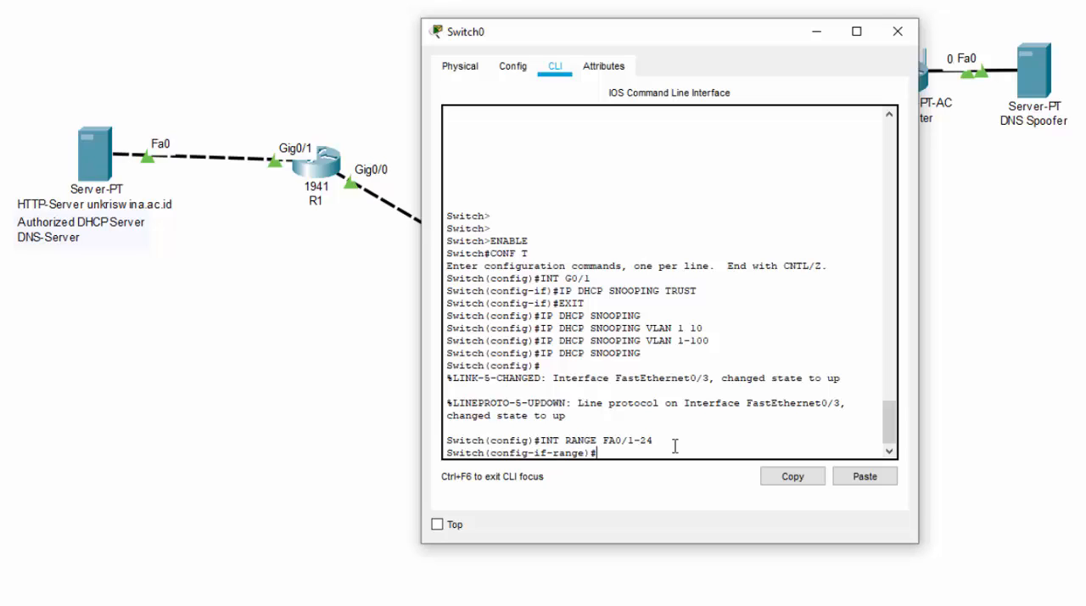
# Apply IP DHCP SNOOPING LIMIT RATE 5 to the interface range and close Switch0's window.
pyautogui.write('IP DHCP SNOOPING LIMIT RAT')
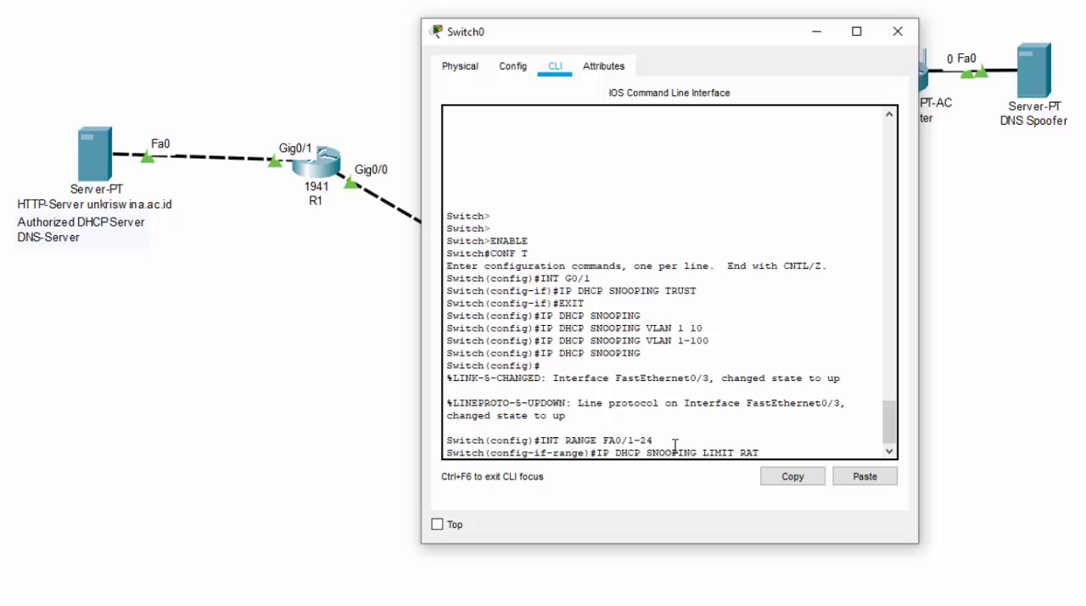
pyautogui.write('E 5')
pyautogui.press('Return')
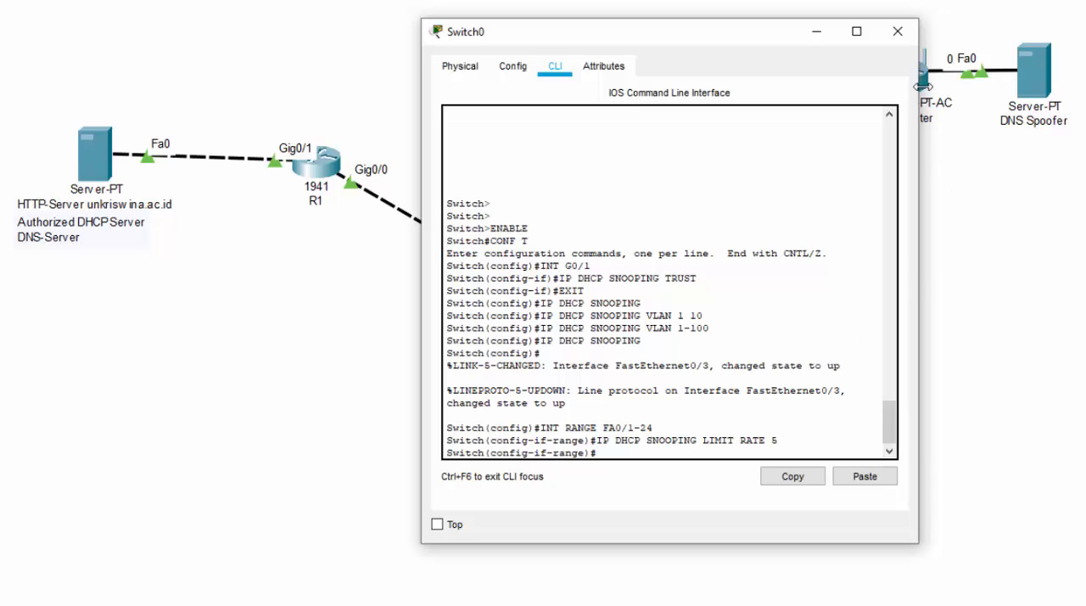
pyautogui.click(897, 31)
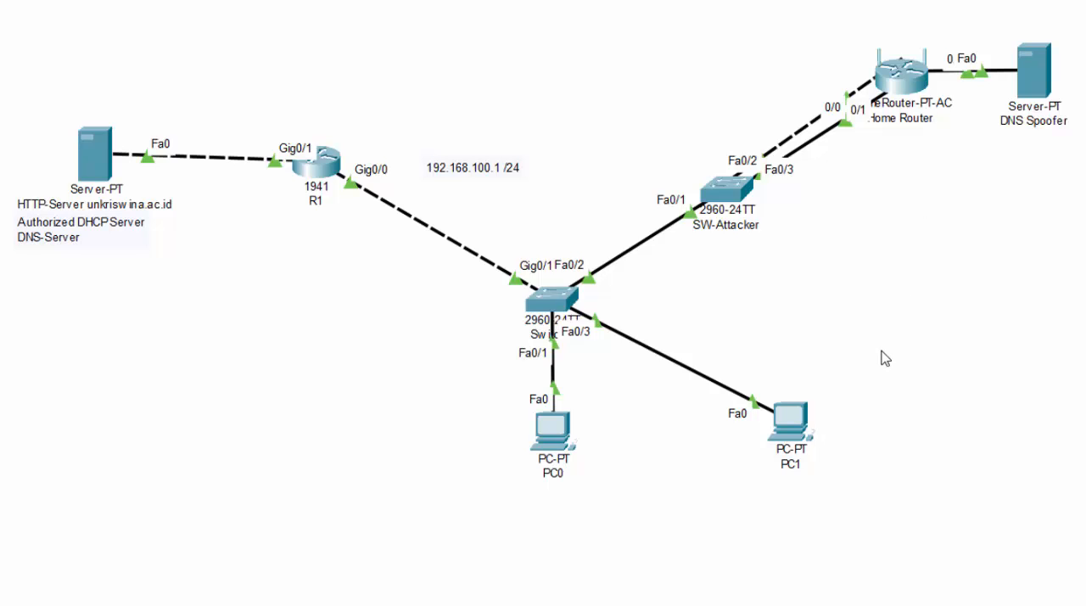